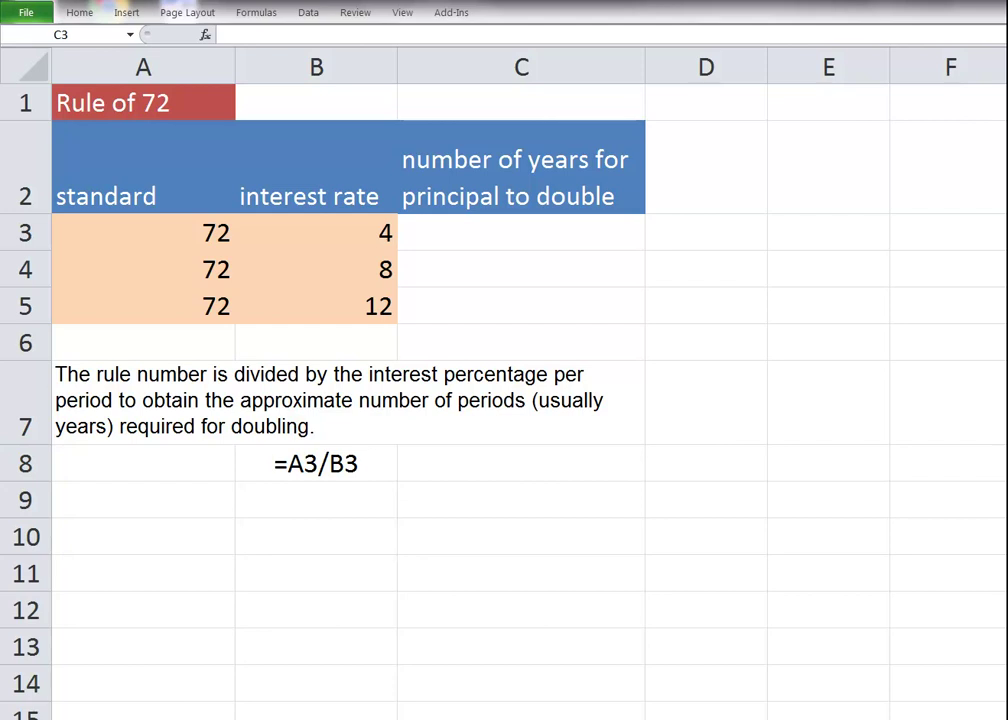
Enter =A3/B3 in C3, giving a Rule of 72 doubling time of 18 years
click(569, 234)
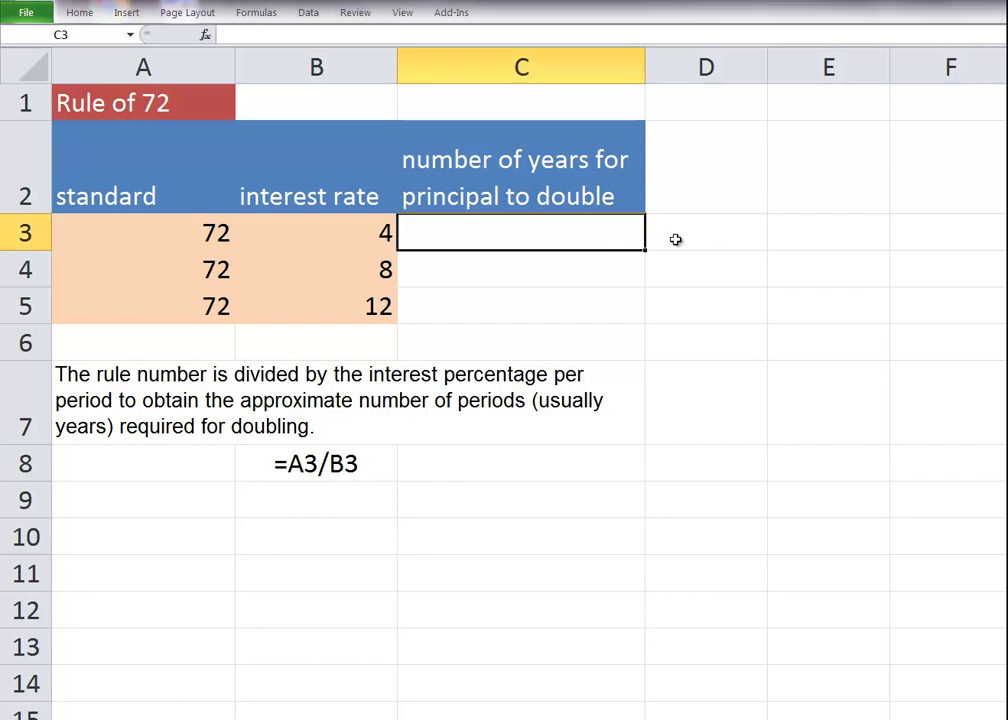
text(=)
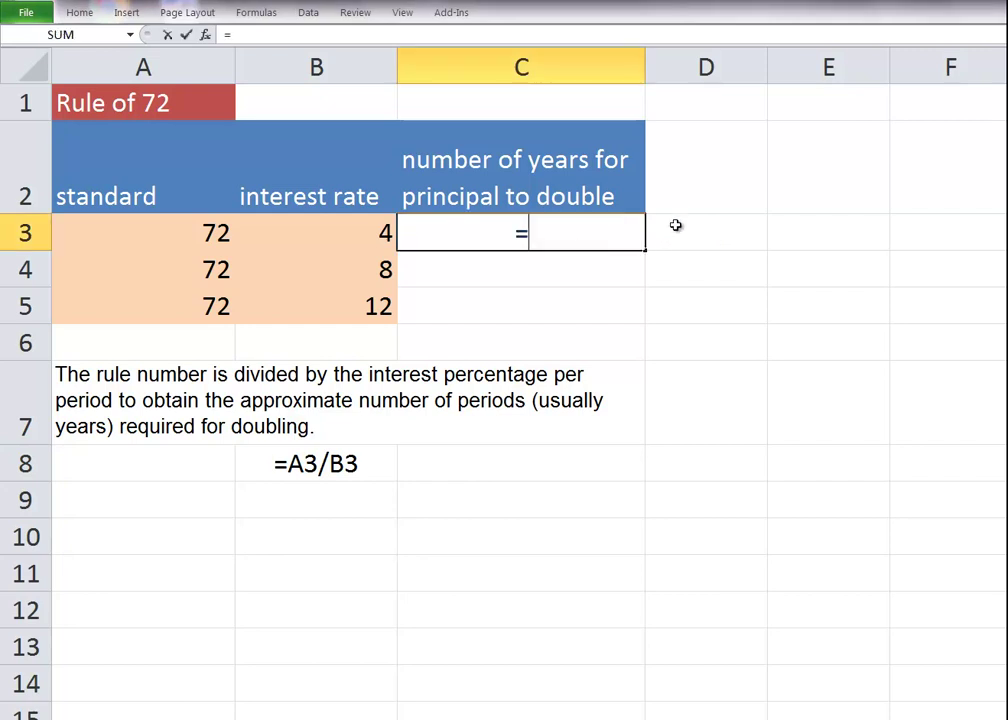
click(189, 233)
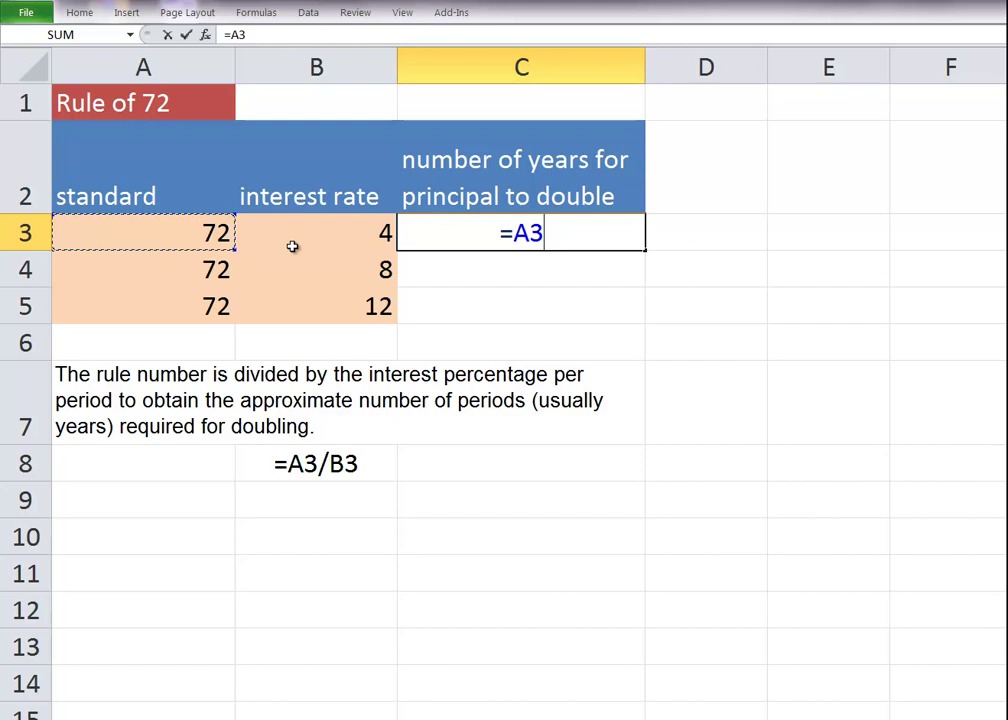
click(259, 34)
text(/)
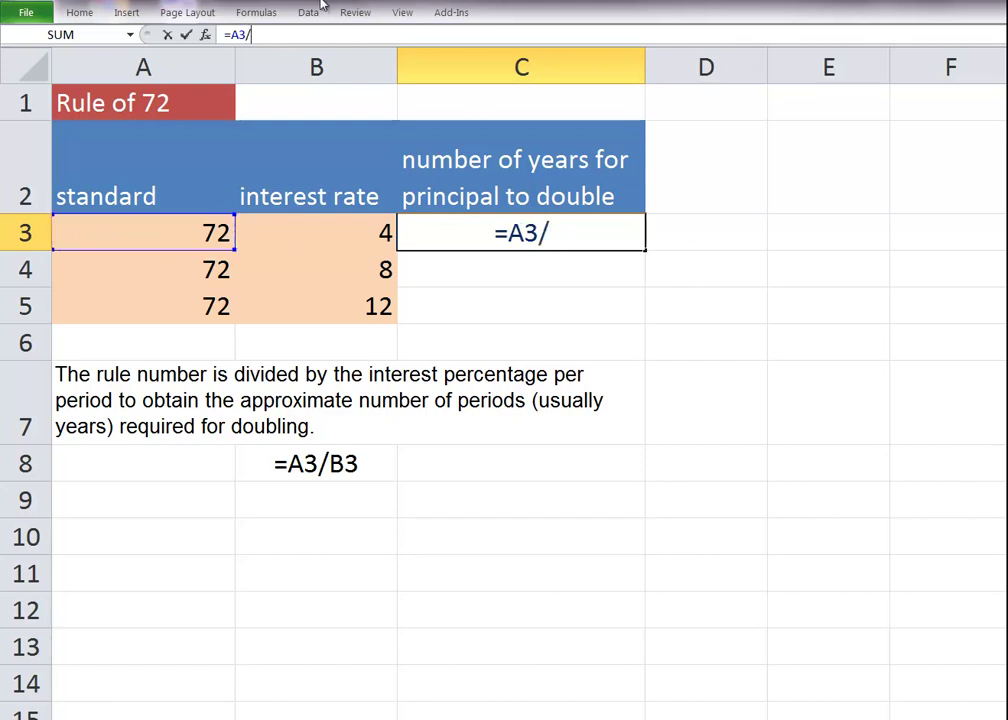
click(369, 228)
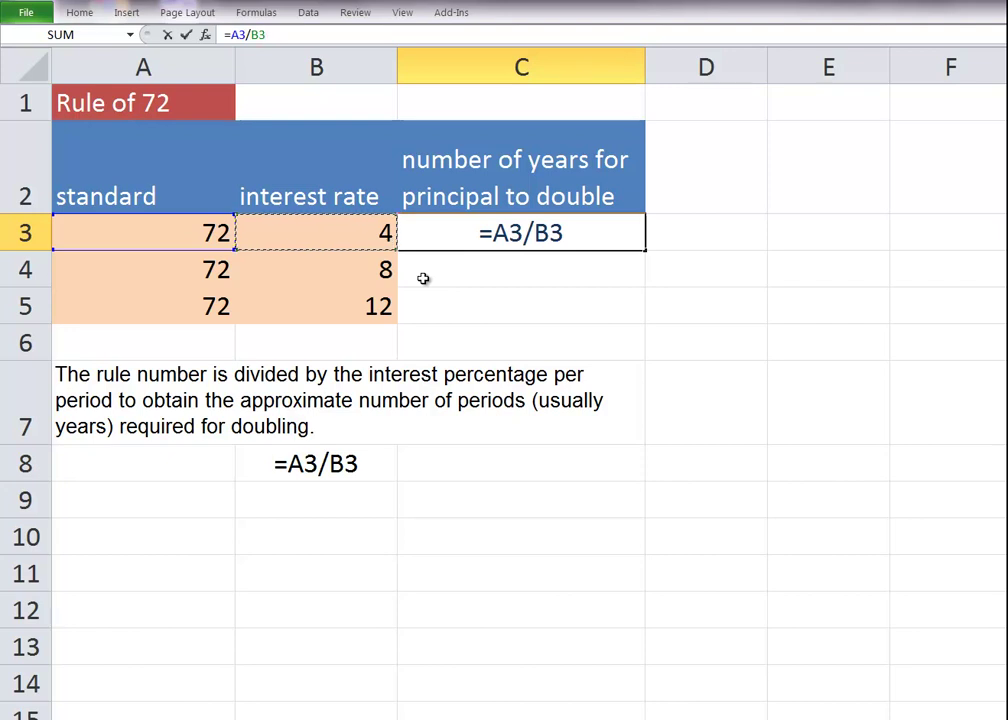
key(Return)
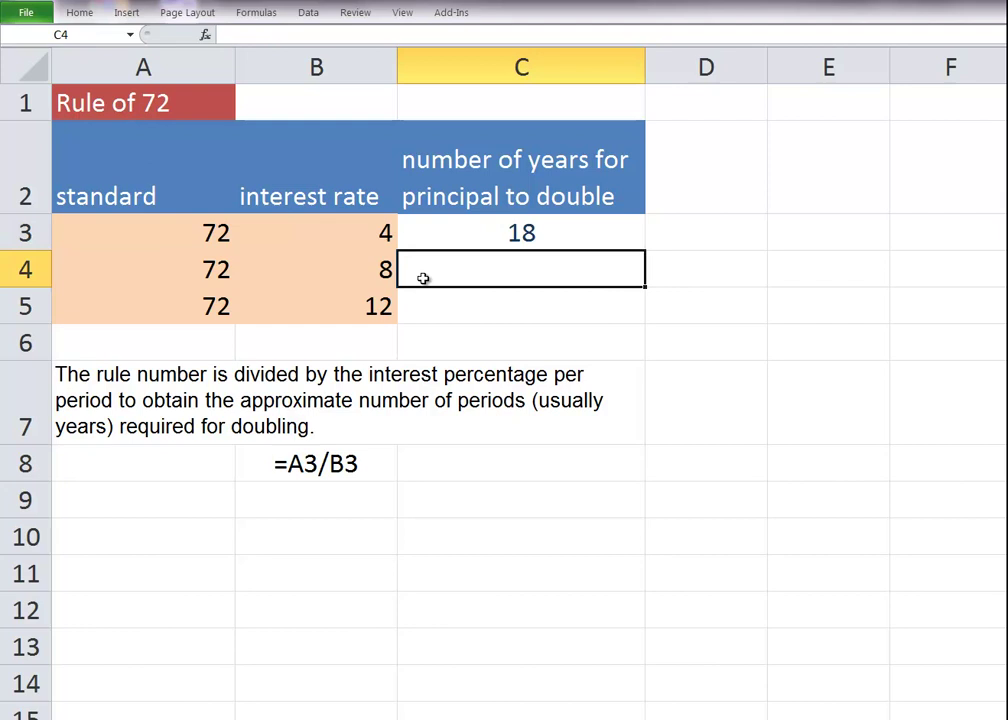
Fill the C3 doubling formula down to C5 and check the 9- and 6-year results
click(562, 232)
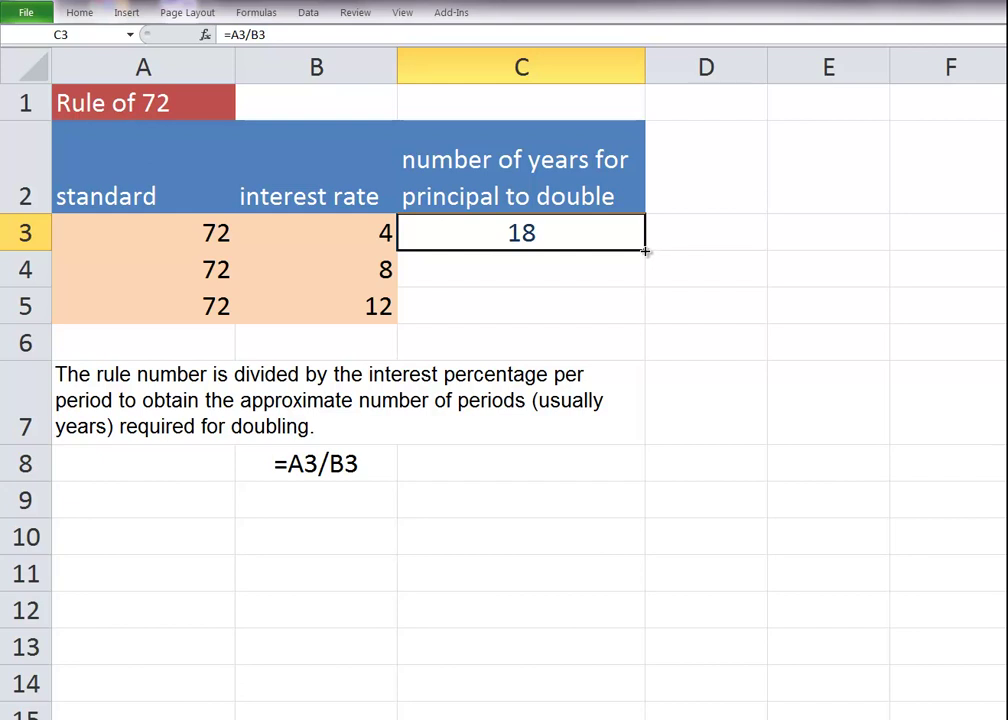
drag(645, 251, 646, 310)
click(713, 263)
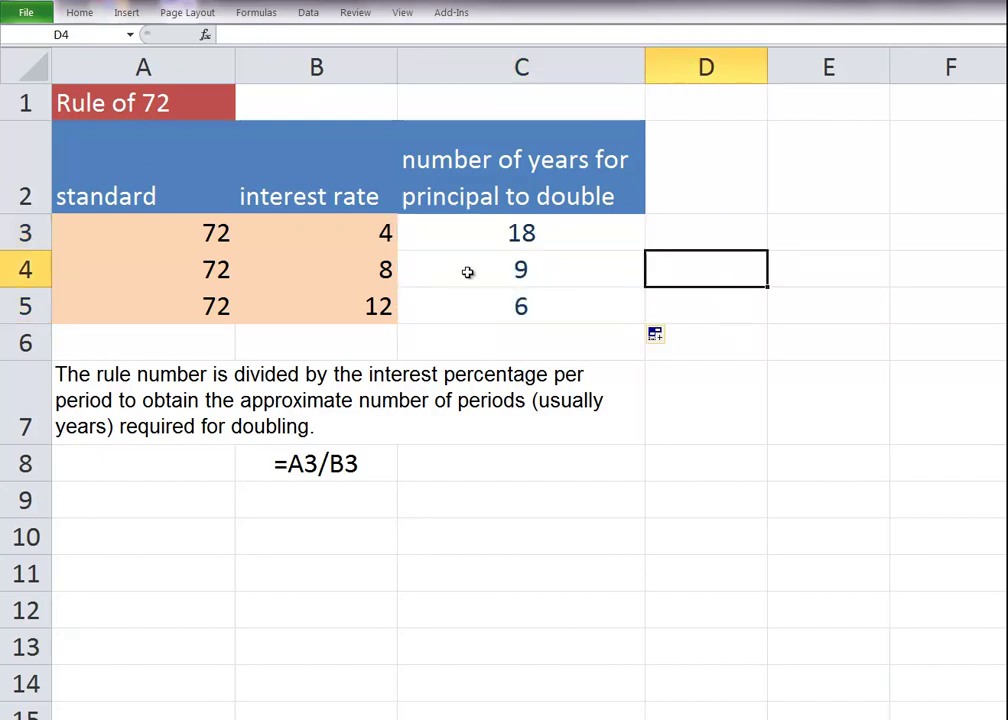
click(374, 273)
click(582, 271)
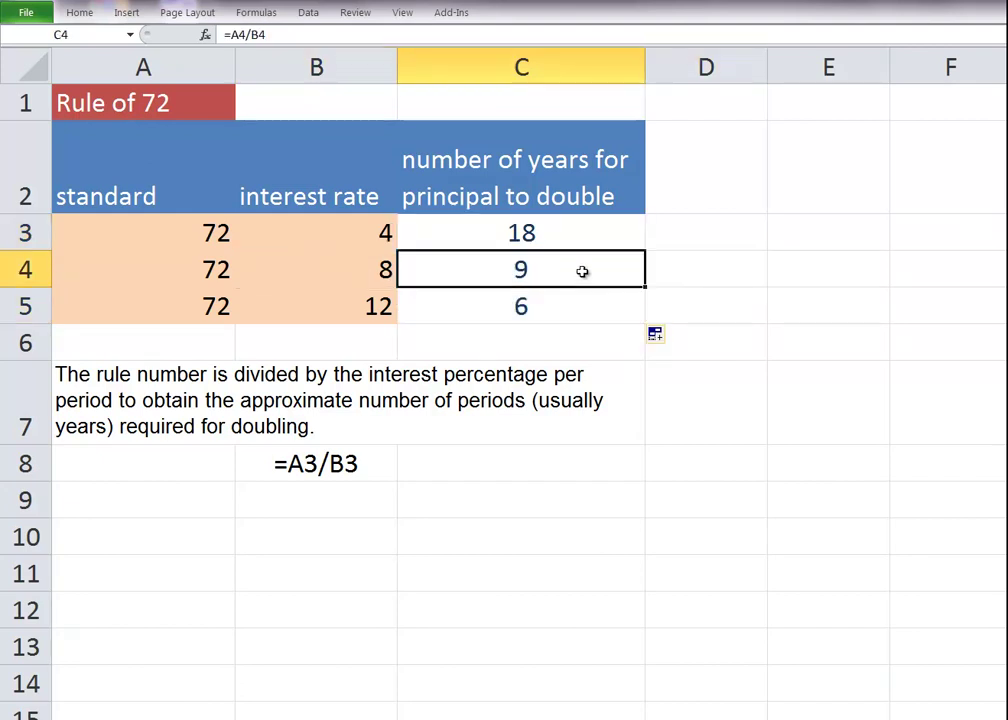
click(364, 312)
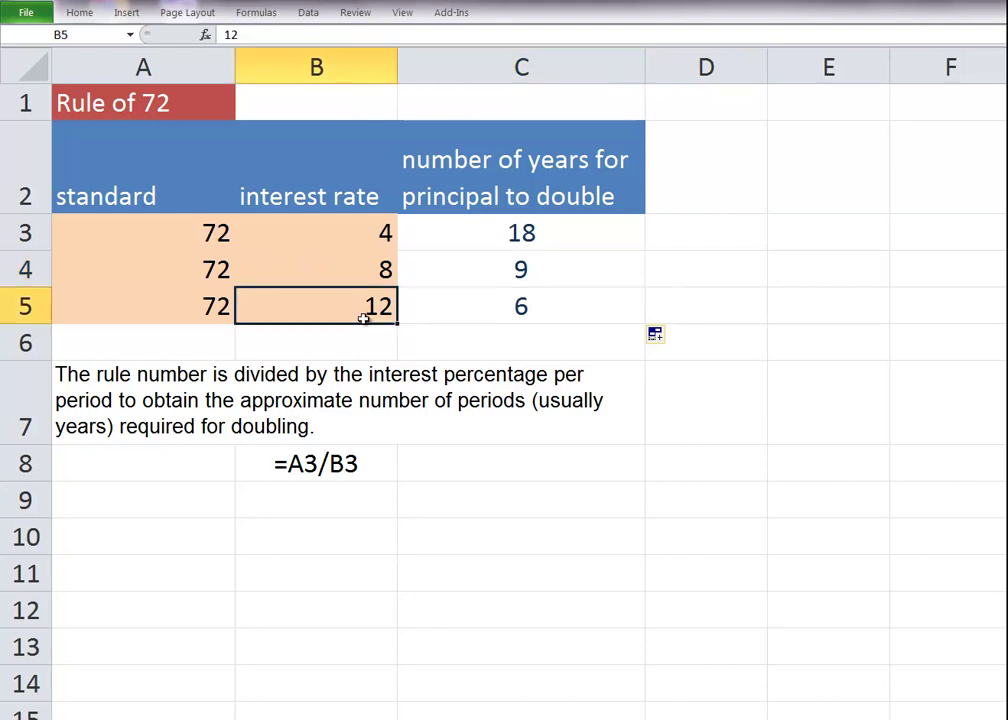
Review the copied formula in C5 alongside the 8 and 12 rates in B4 and B5
click(608, 317)
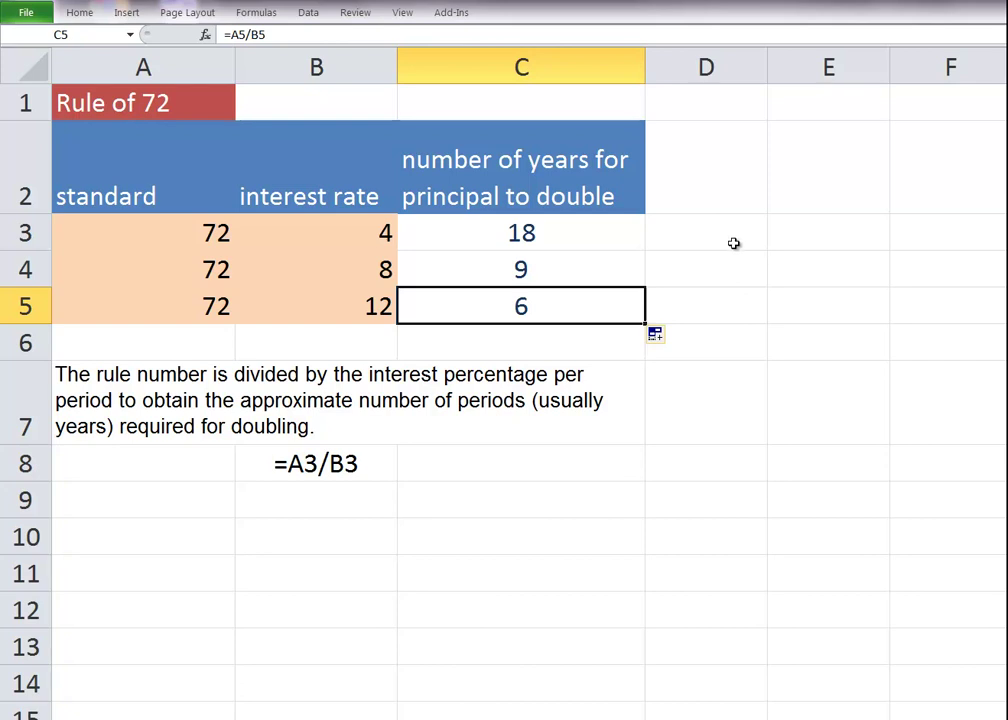
click(689, 244)
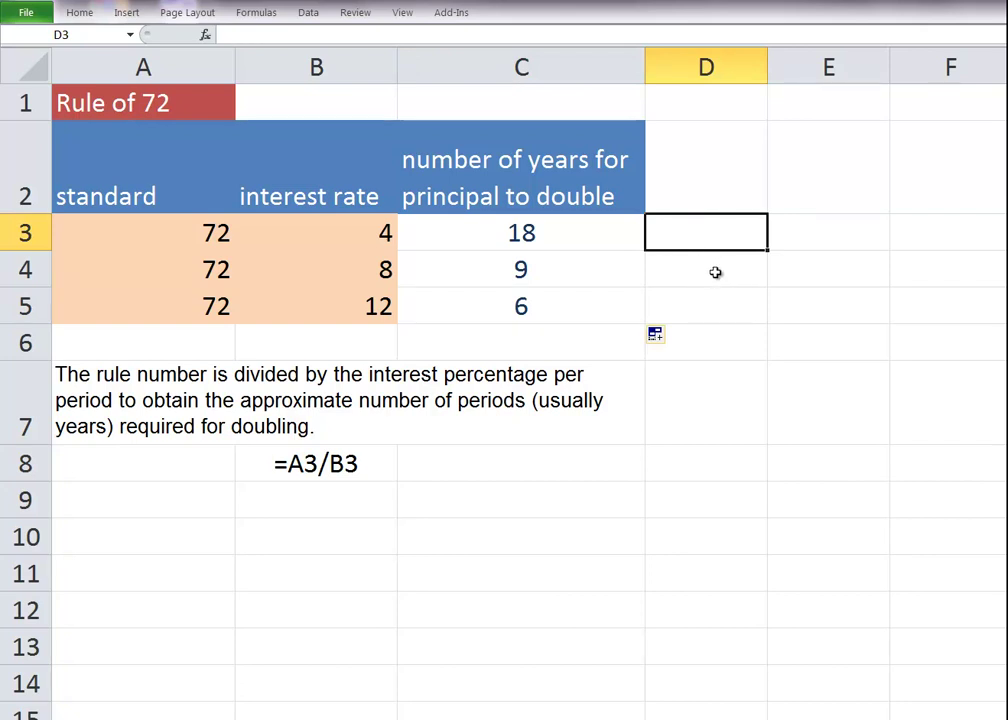
click(360, 280)
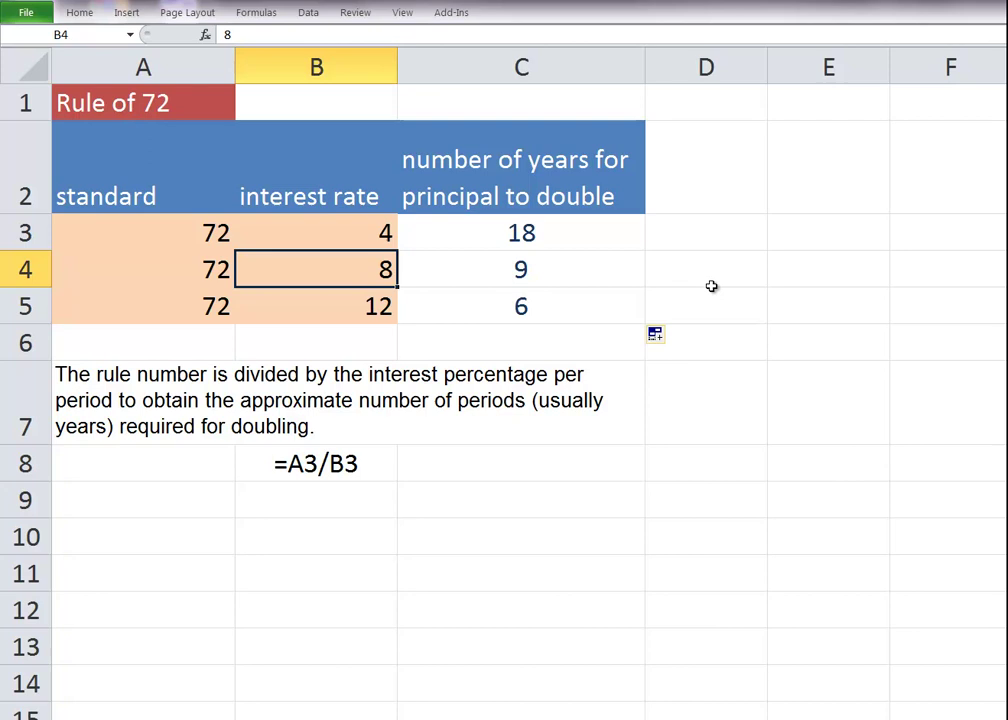
click(375, 313)
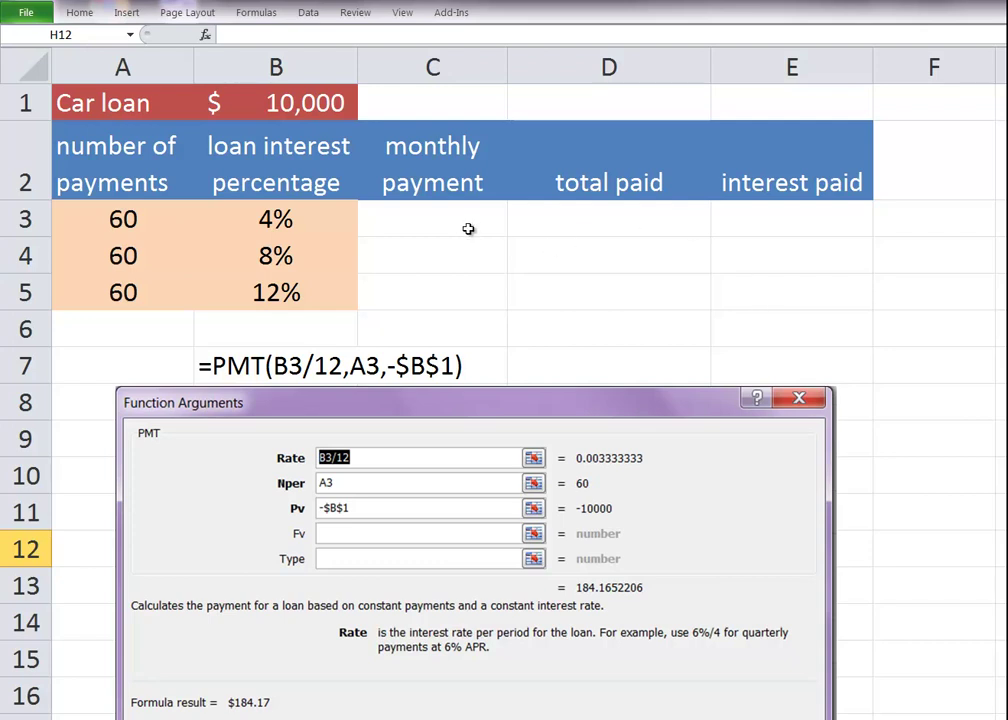
Note the $10,000 loan, 60 payments and 4% rate, then start =PMT( in C3
click(266, 82)
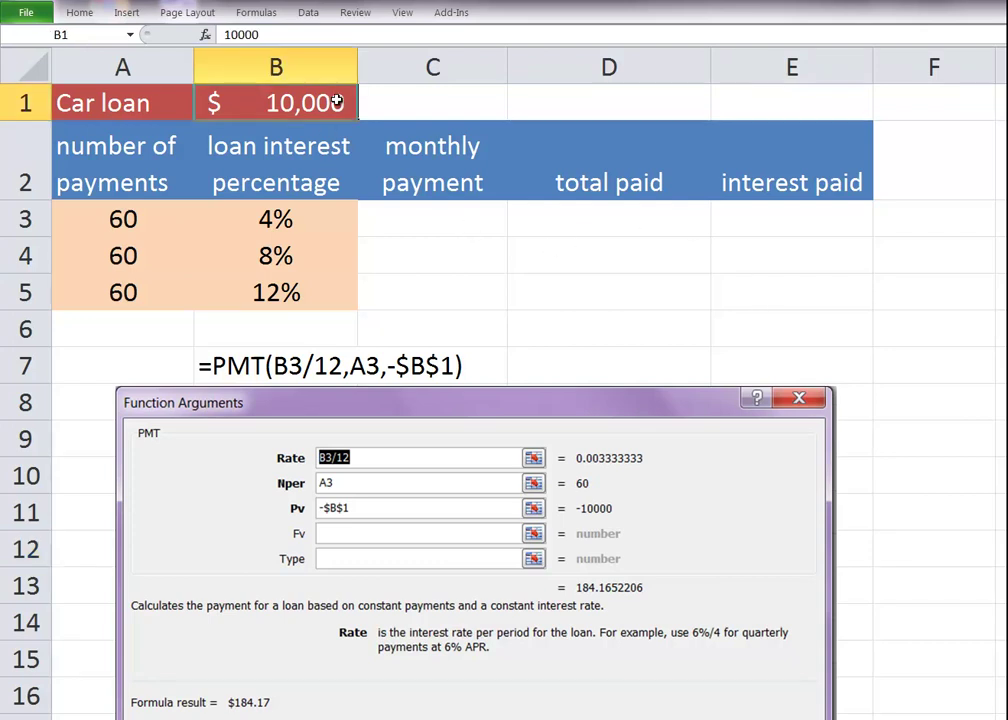
click(147, 223)
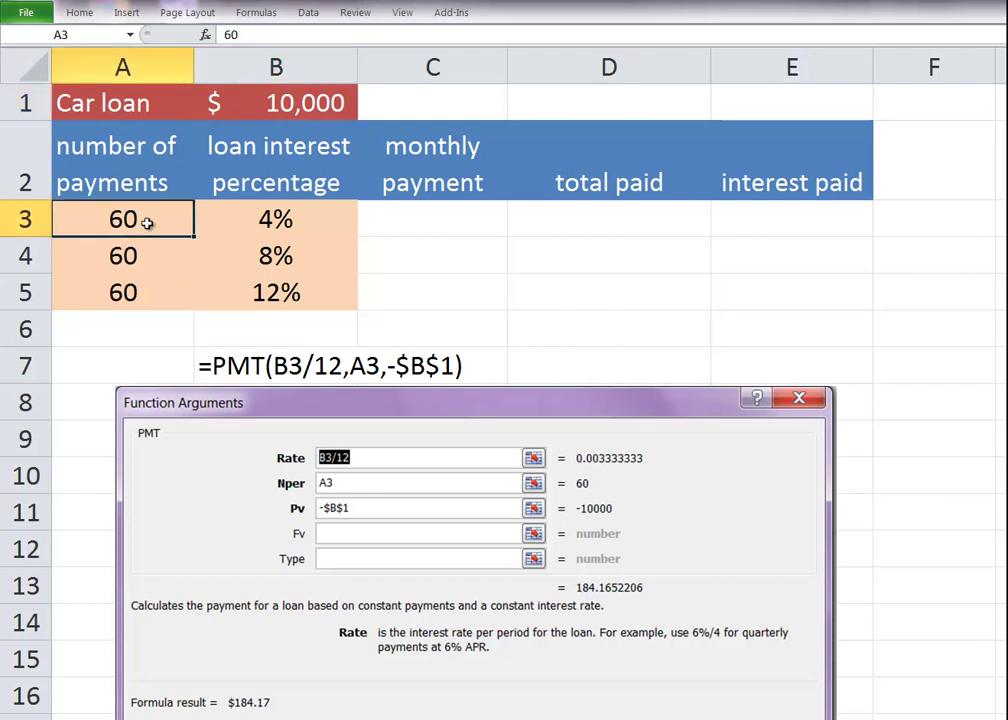
click(333, 219)
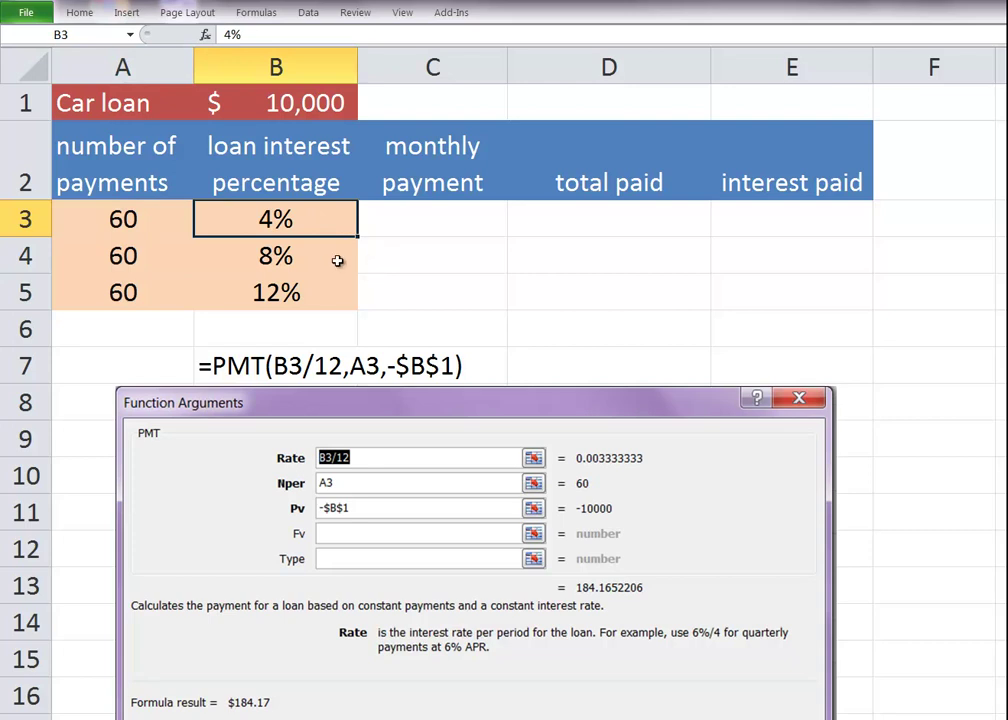
click(484, 228)
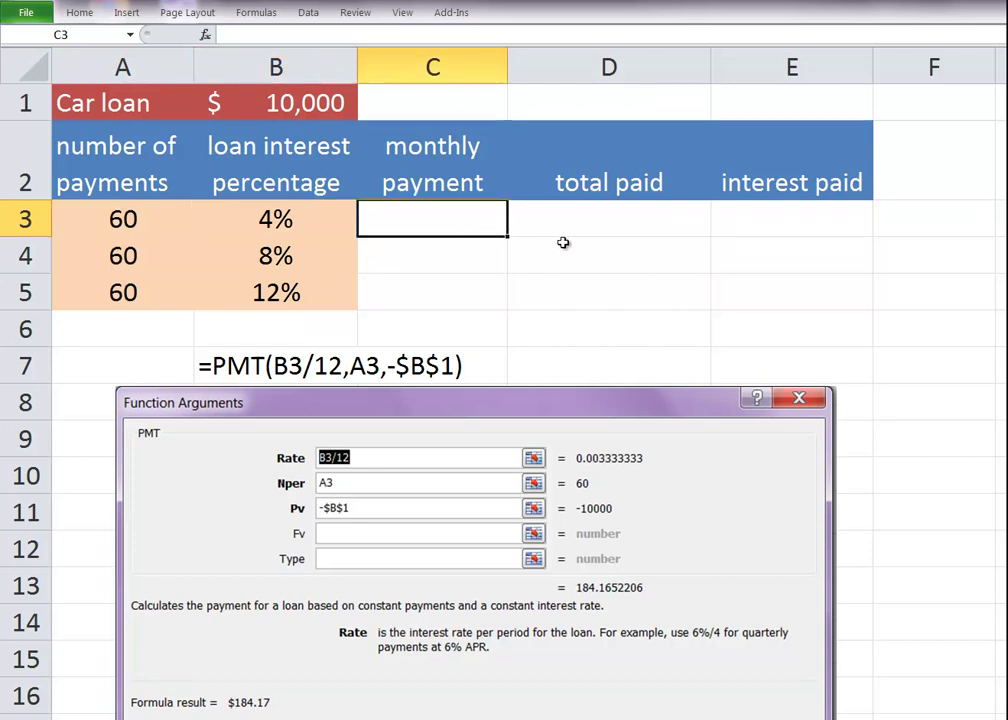
text(=)
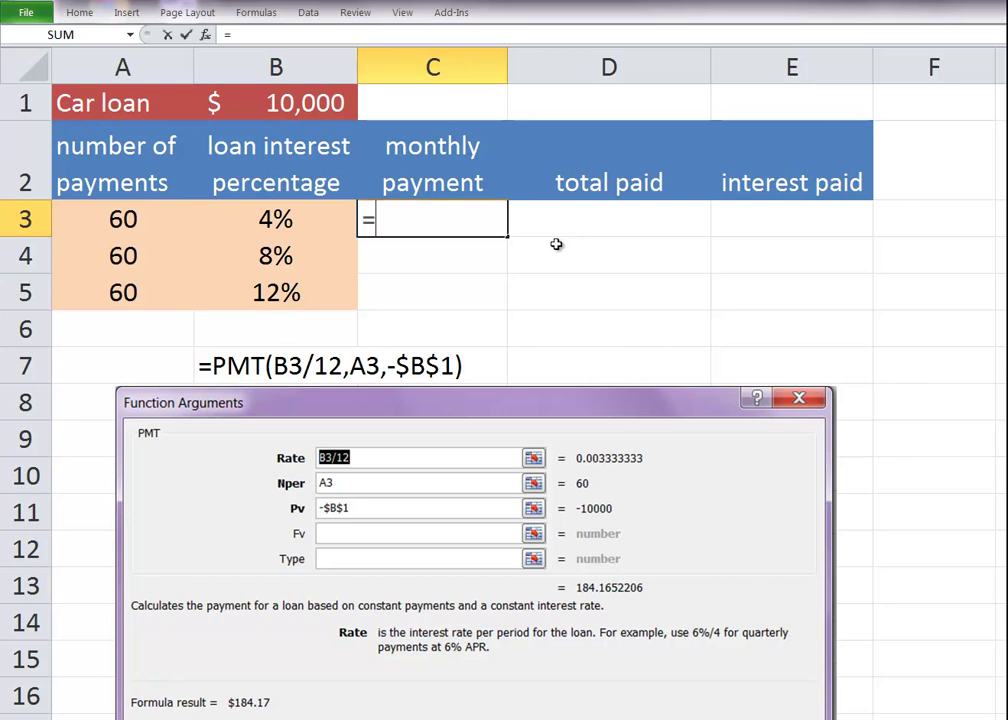
text(pmt)
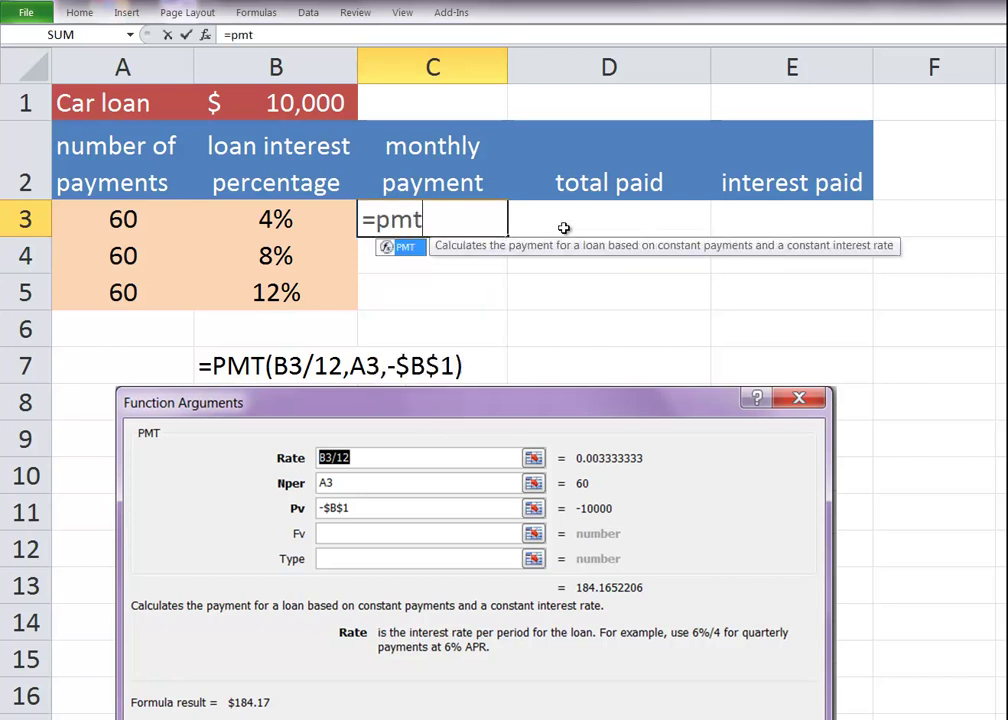
double_click(409, 250)
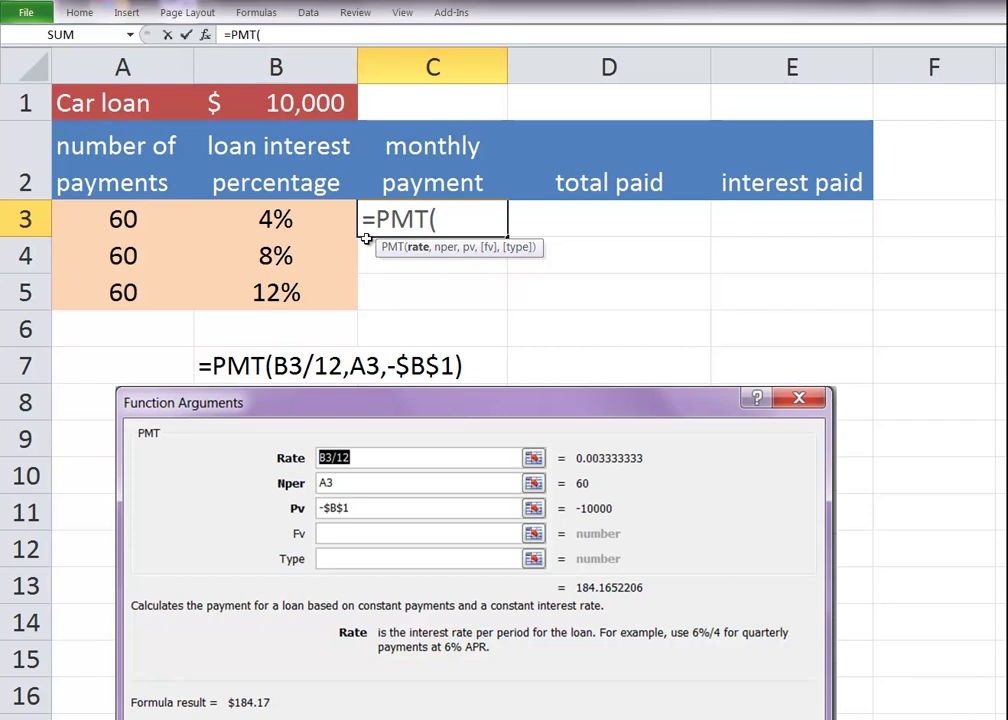
In the PMT arguments, set Rate to B3/12 and Nper to A3
click(207, 37)
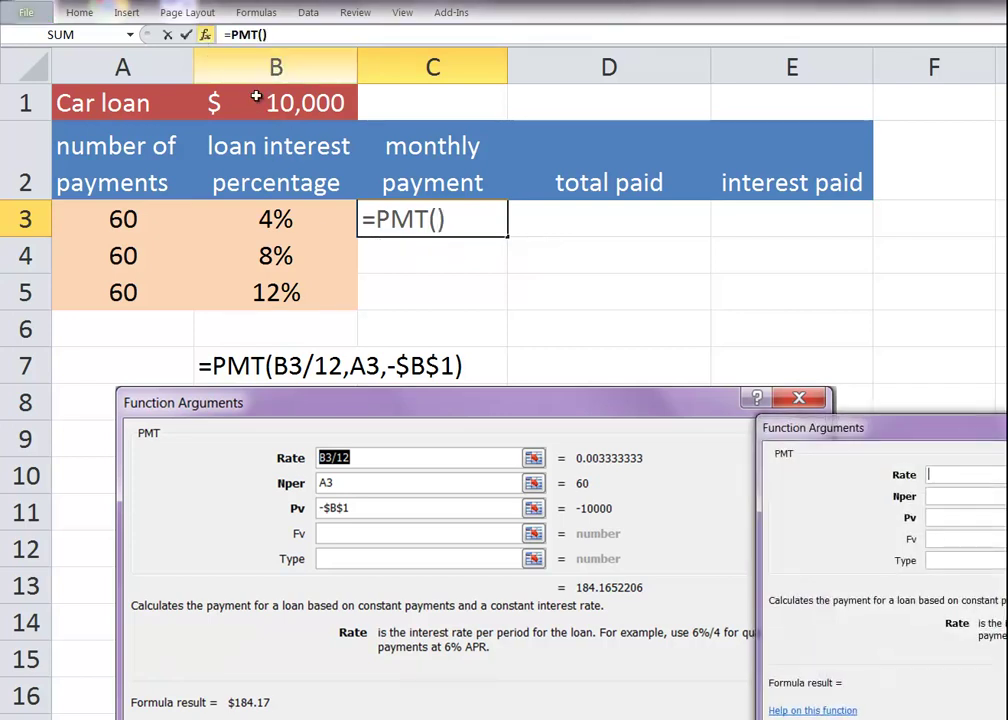
drag(934, 443, 338, 406)
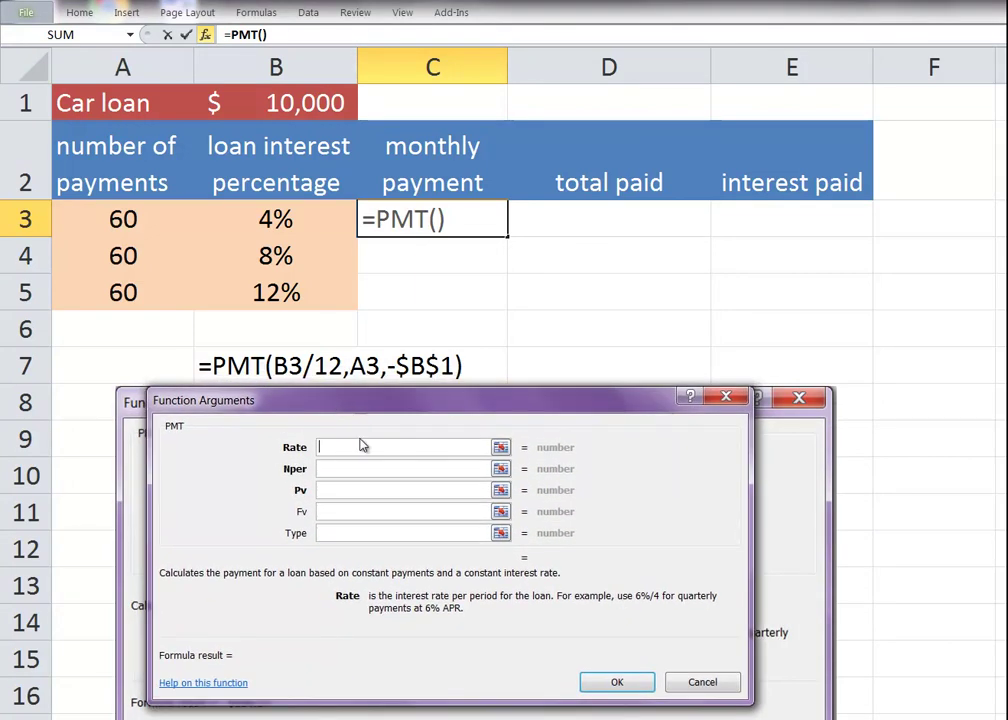
click(294, 219)
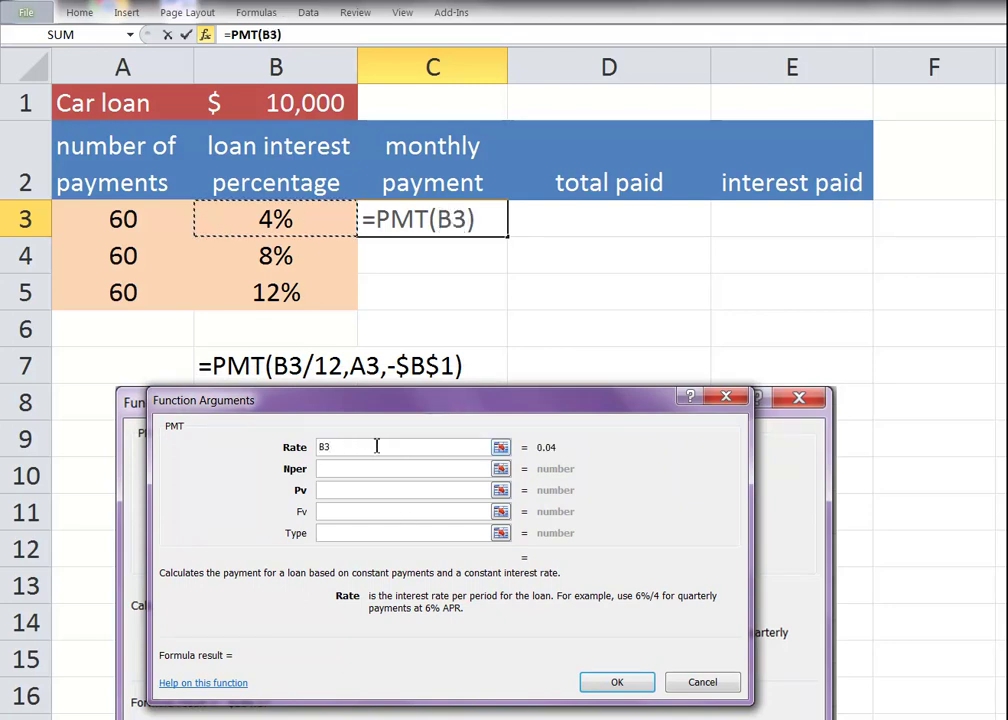
text(/12)
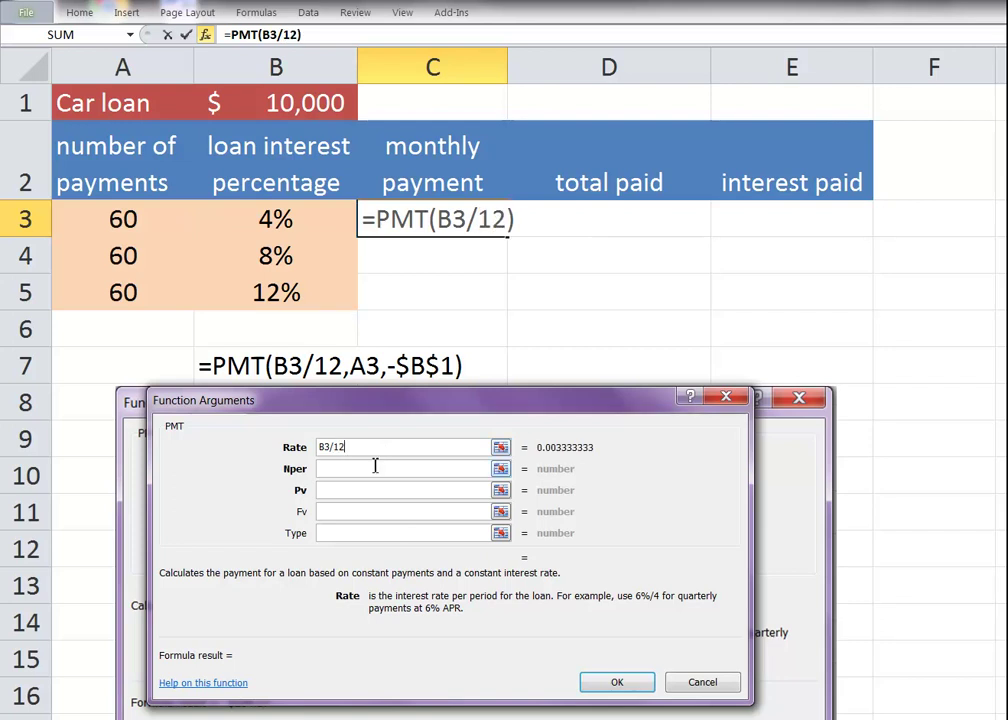
click(375, 467)
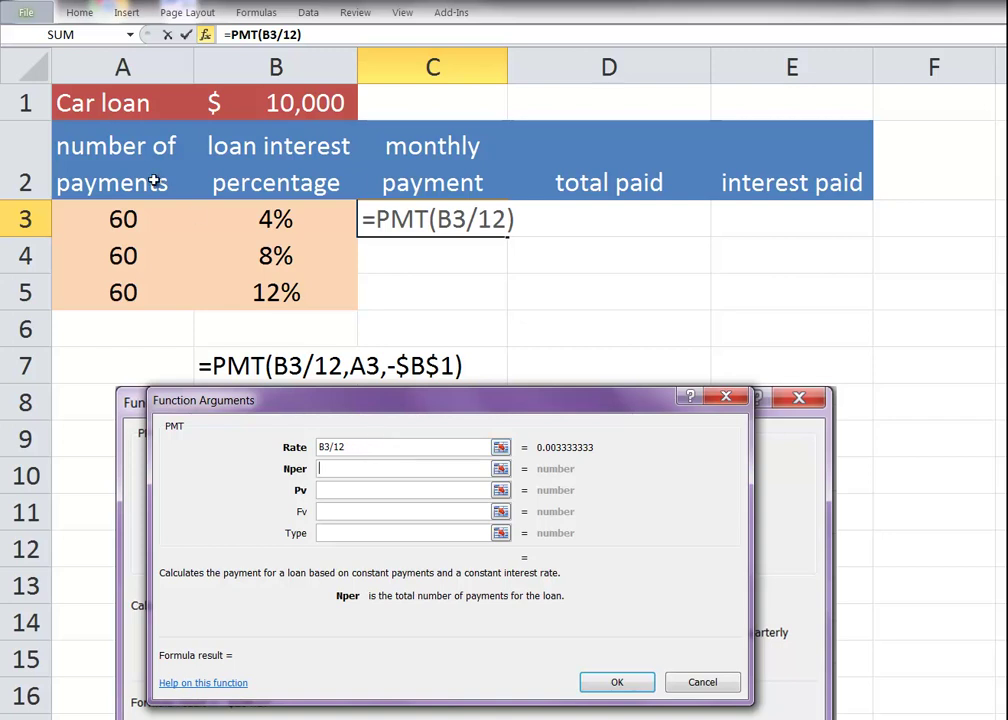
click(133, 218)
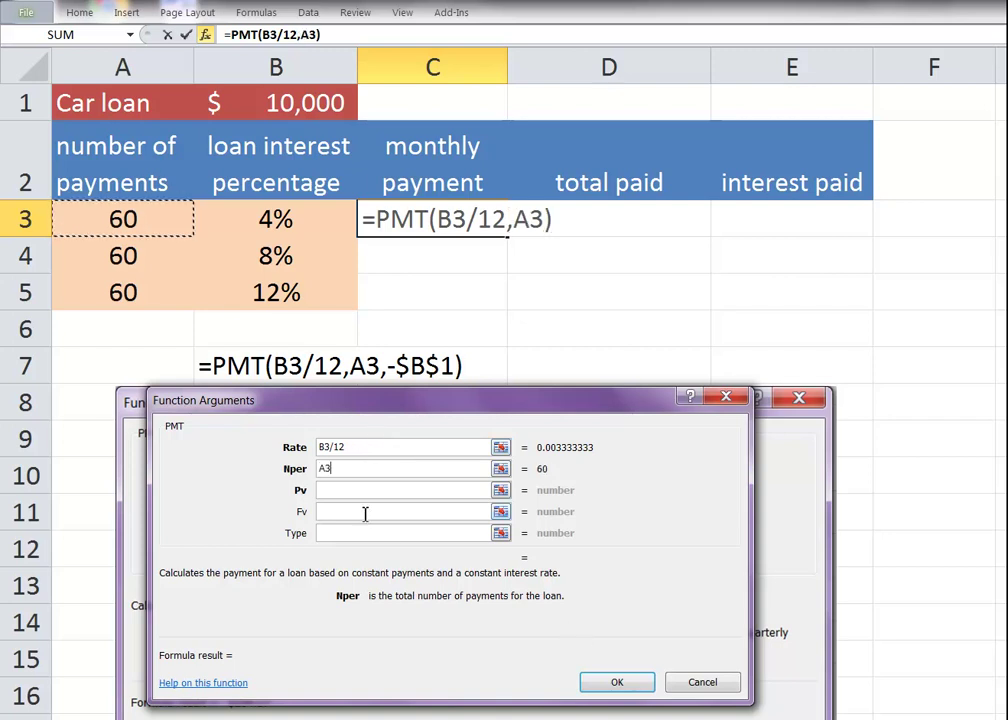
Set Pv to the negative absolute loan amount -$B$1
click(342, 490)
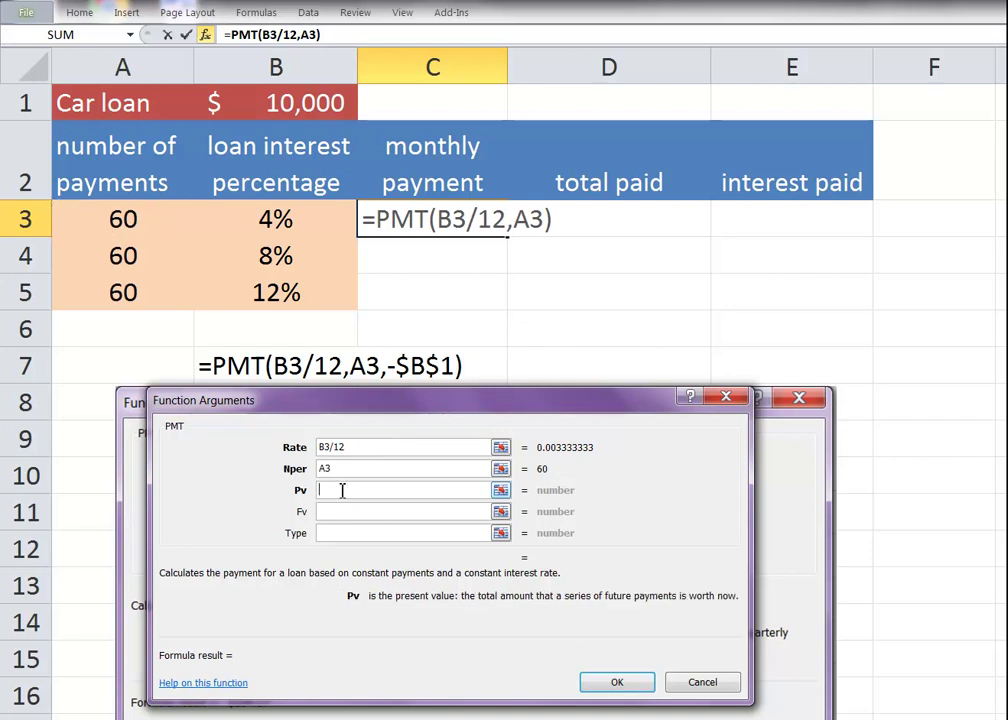
click(302, 103)
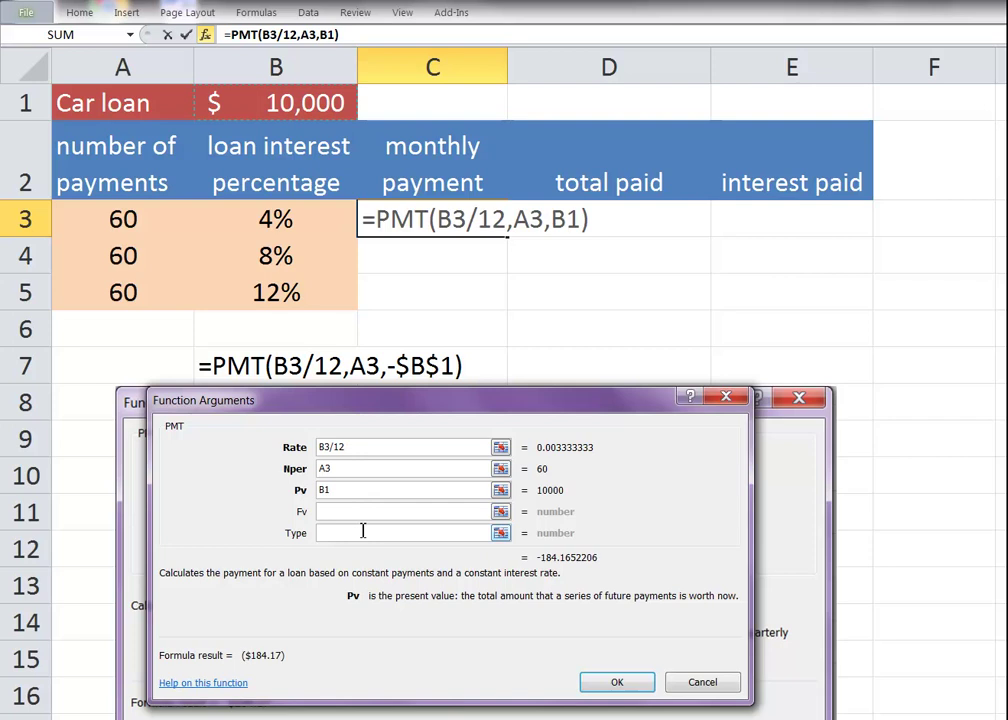
click(322, 490)
text(-)
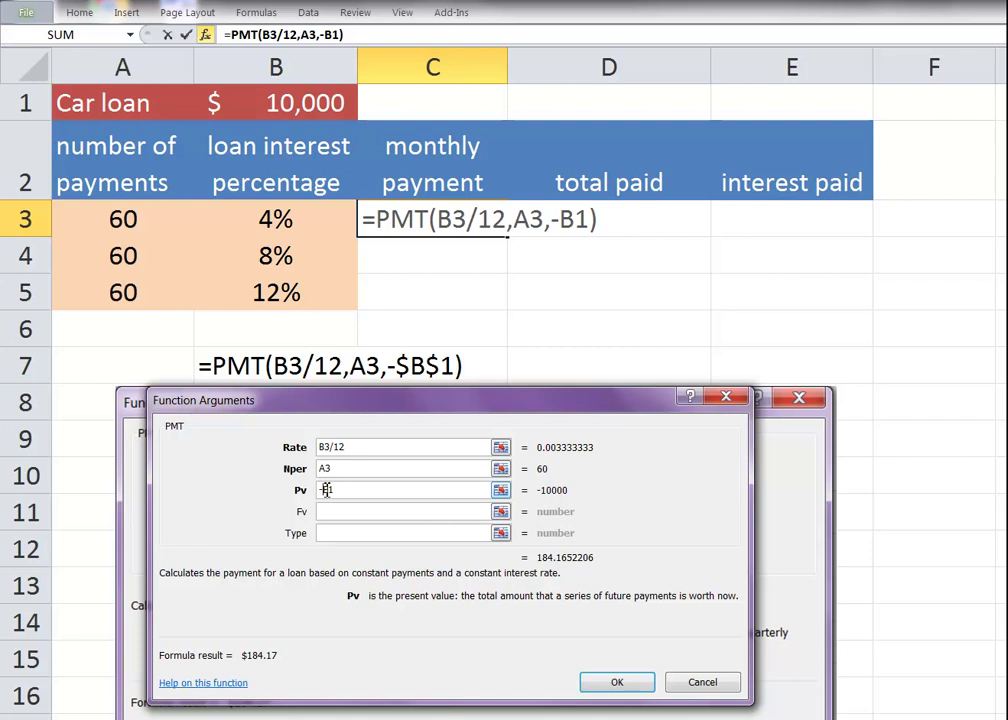
drag(325, 490, 351, 488)
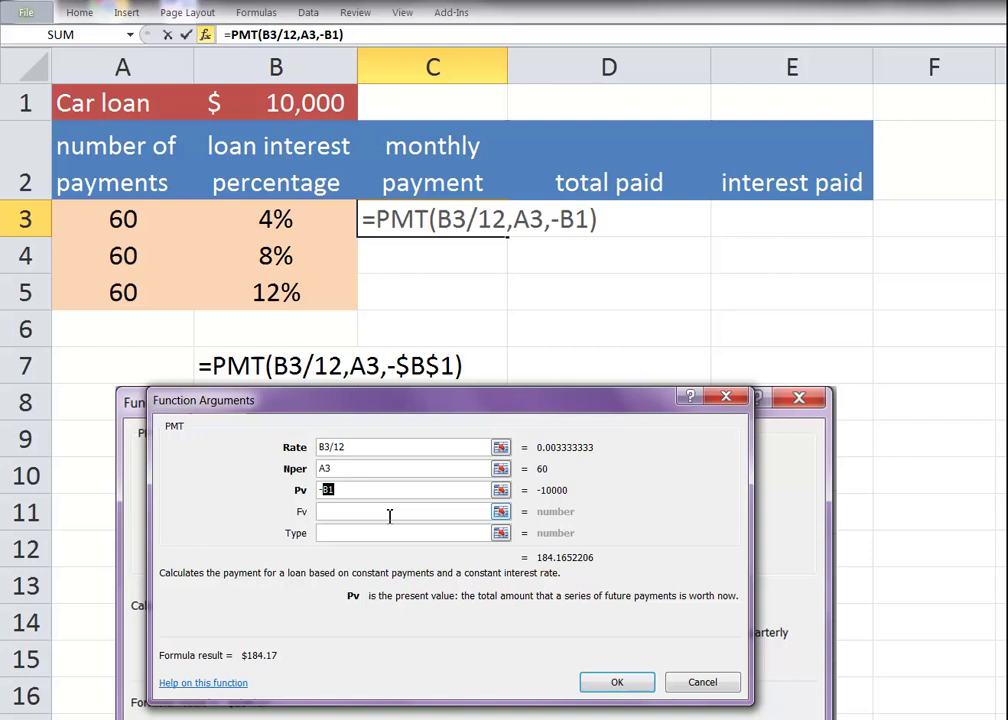
key(F4)
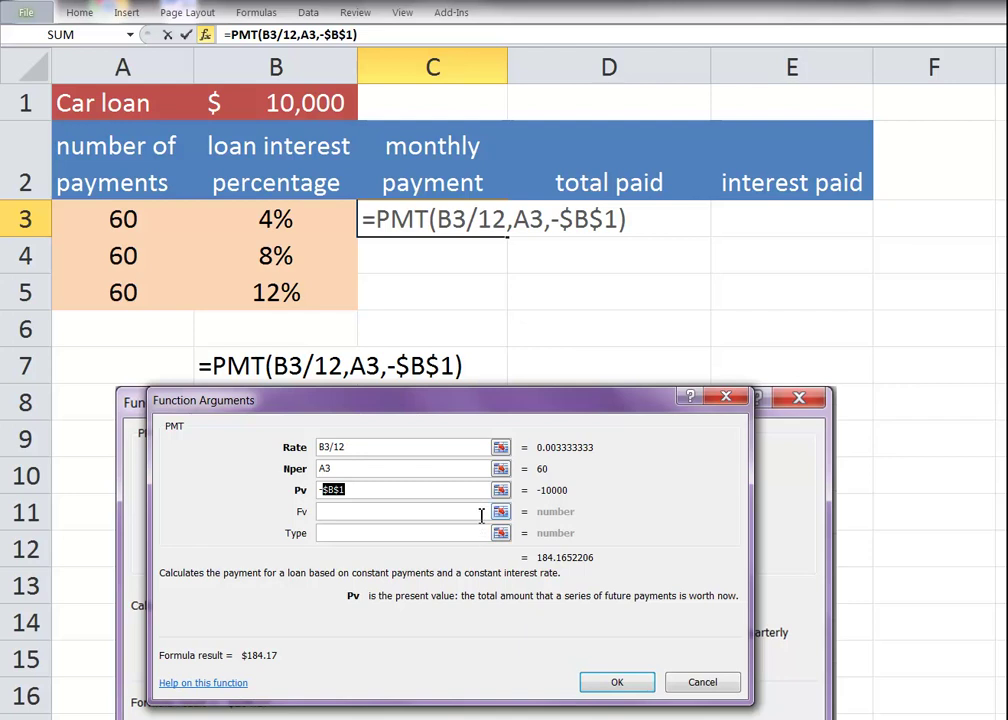
click(458, 512)
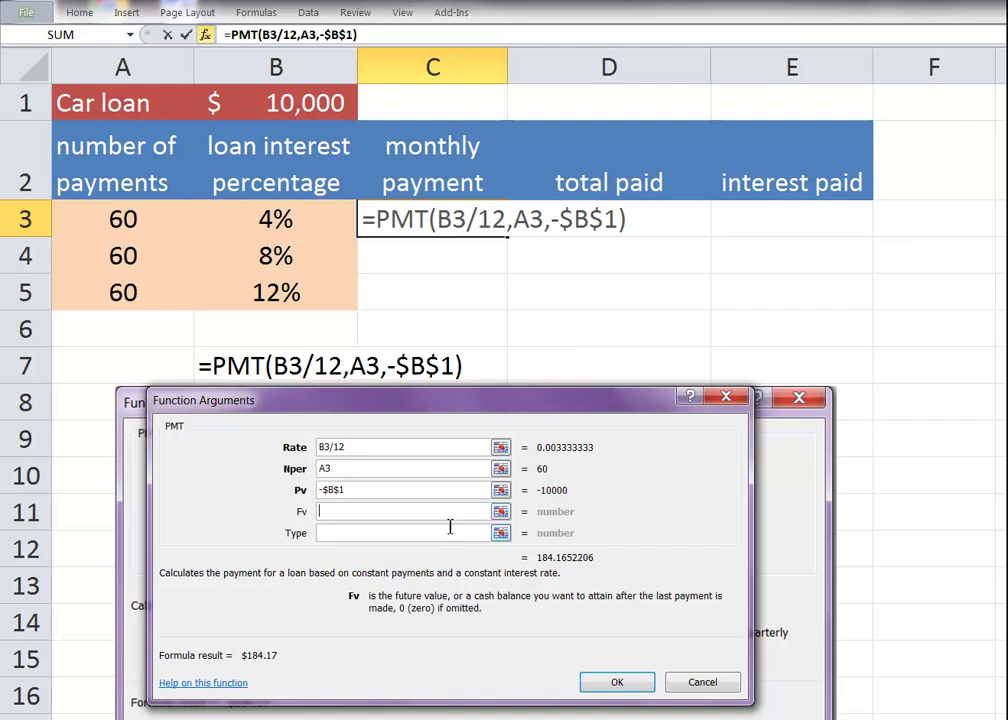
click(450, 533)
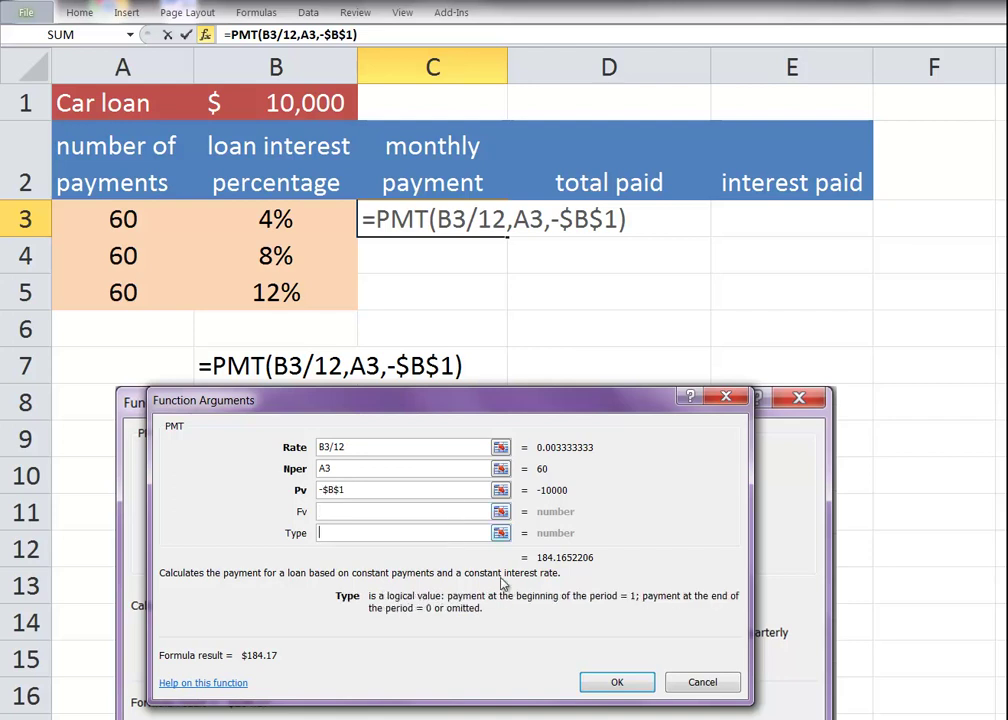
Confirm the PMT formula and fill it to C5, showing $184.17, $202.76 and $222.44
click(630, 682)
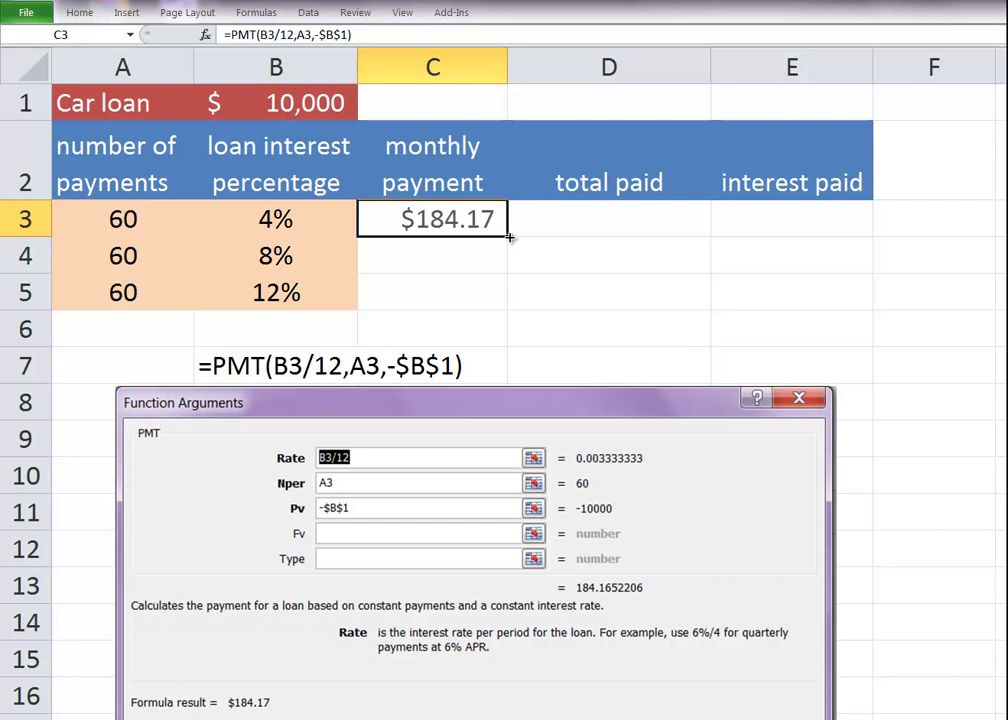
drag(508, 237, 508, 308)
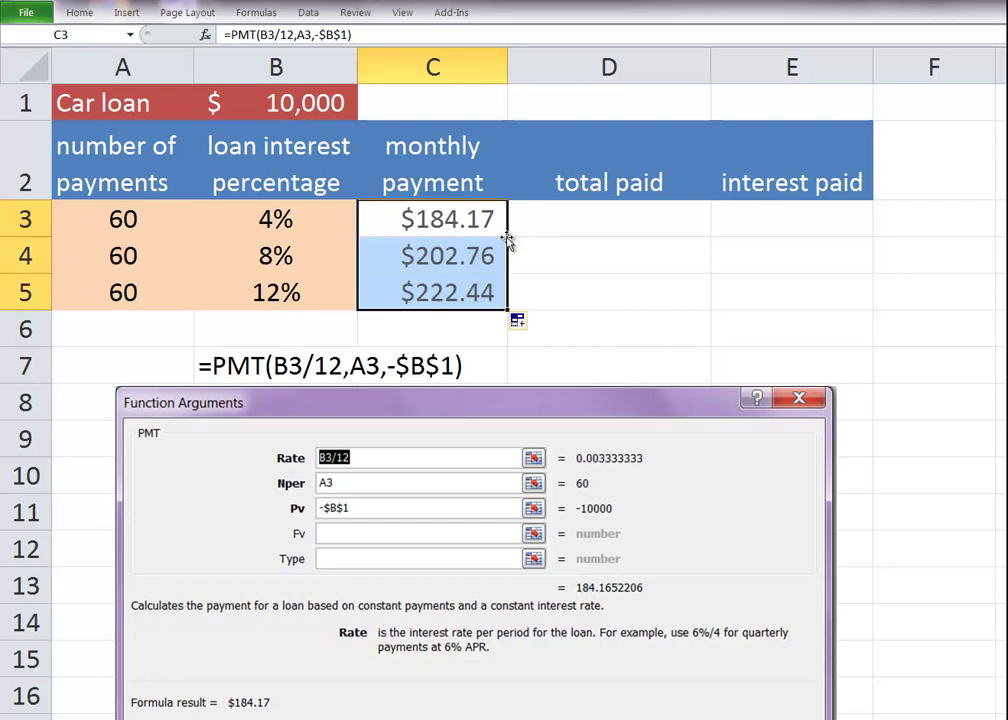
click(615, 222)
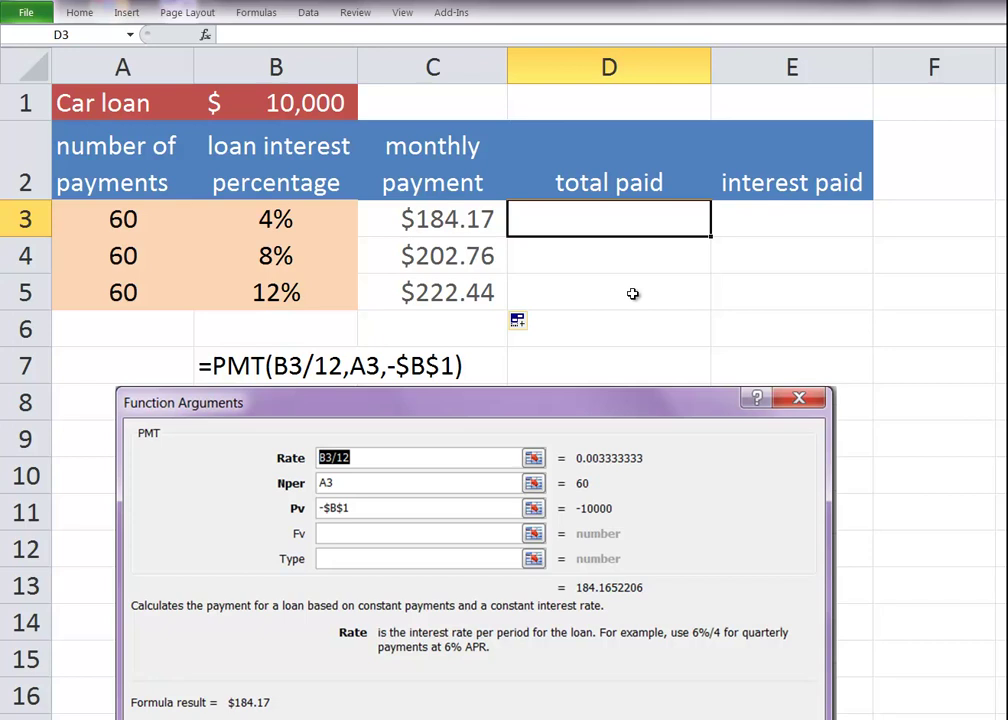
Enter =C3*A3 in D3 and fill to D5: $11,049.91, $12,165.84 and $13,346.67
text(=)
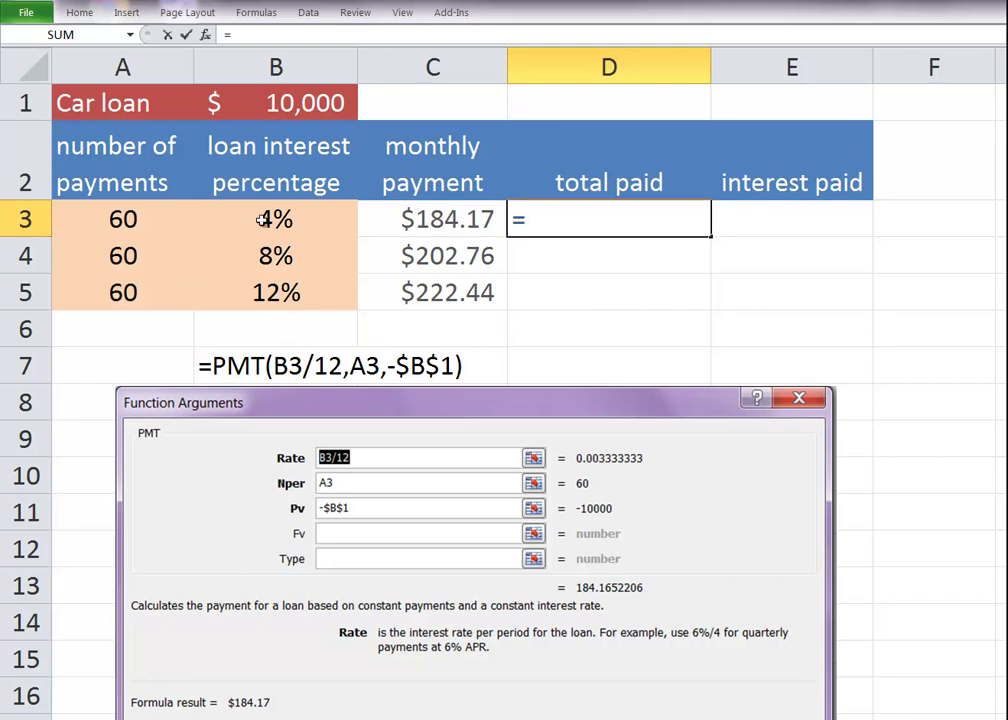
click(439, 219)
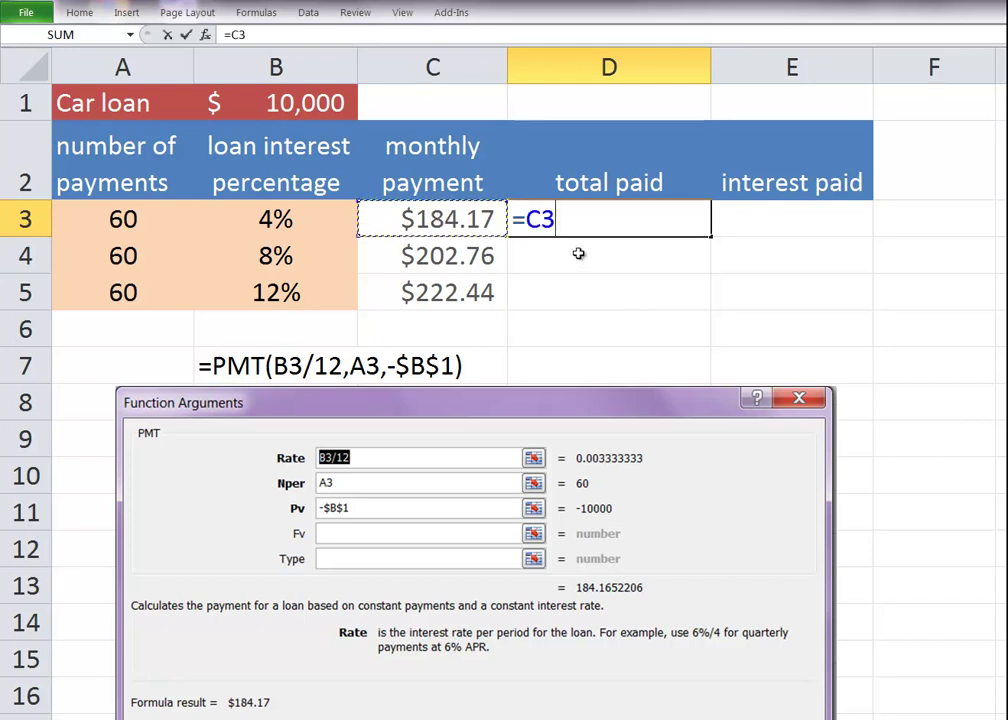
text(*)
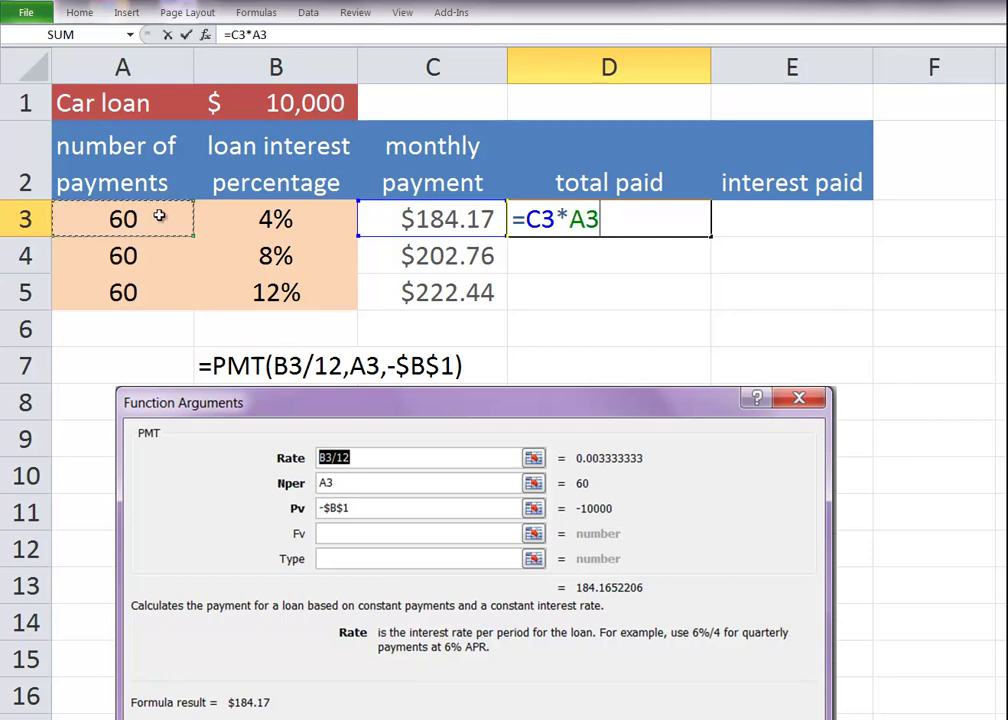
key(Return)
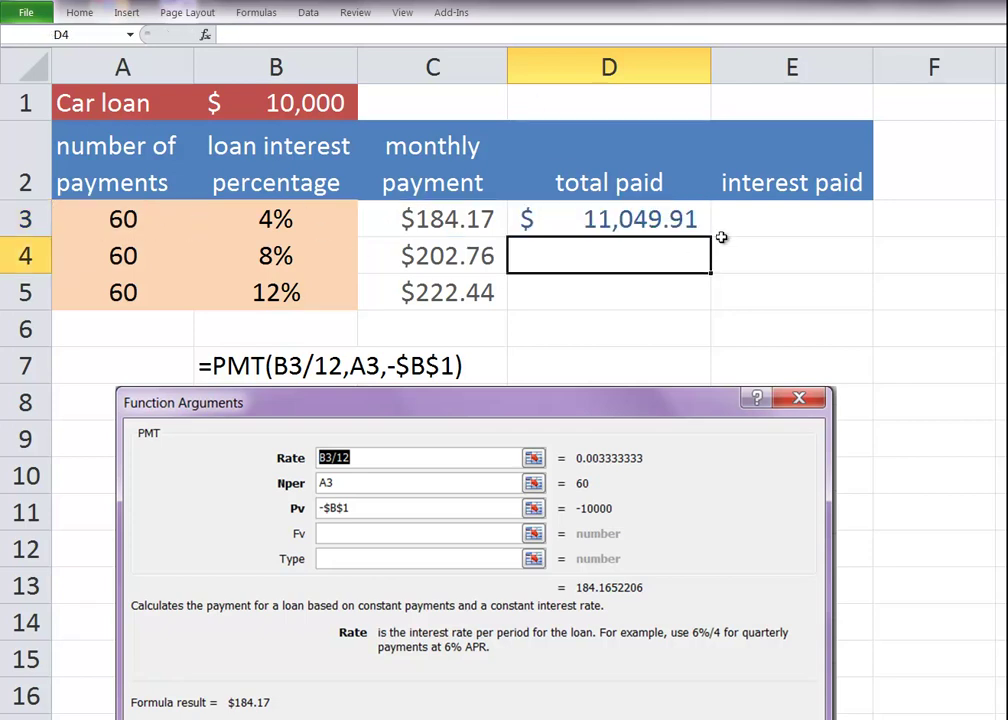
click(658, 220)
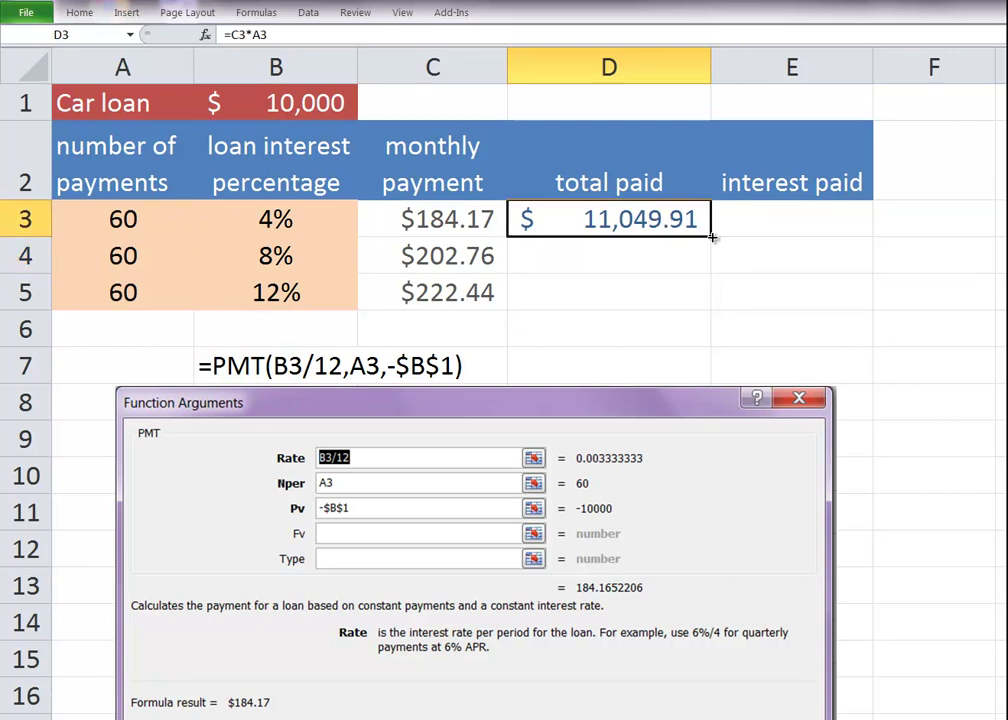
drag(712, 236, 711, 295)
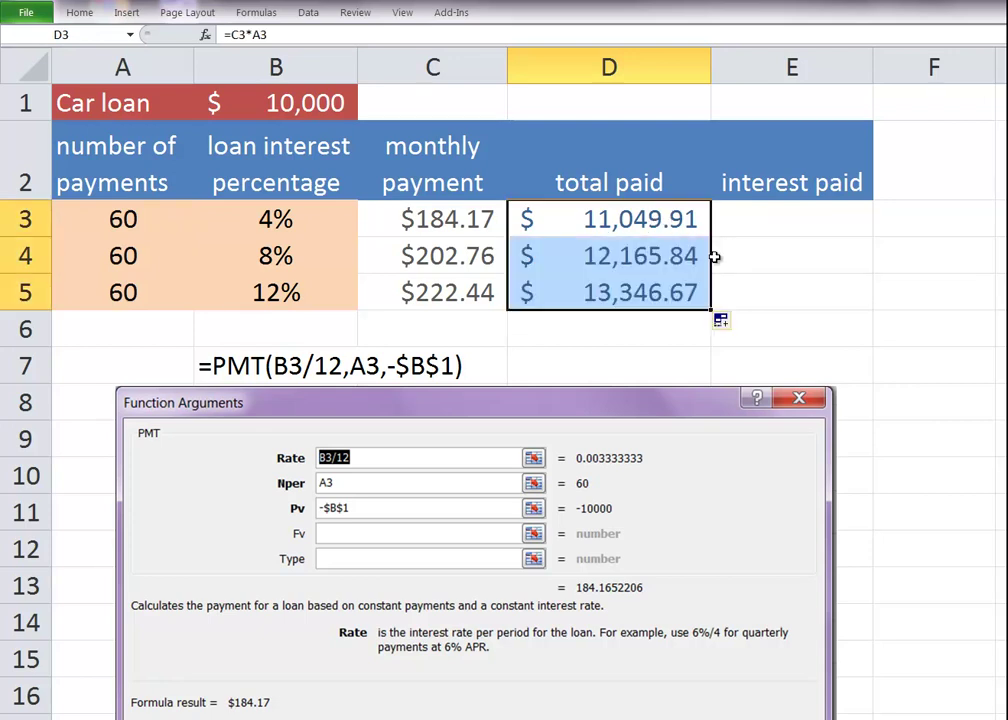
click(657, 300)
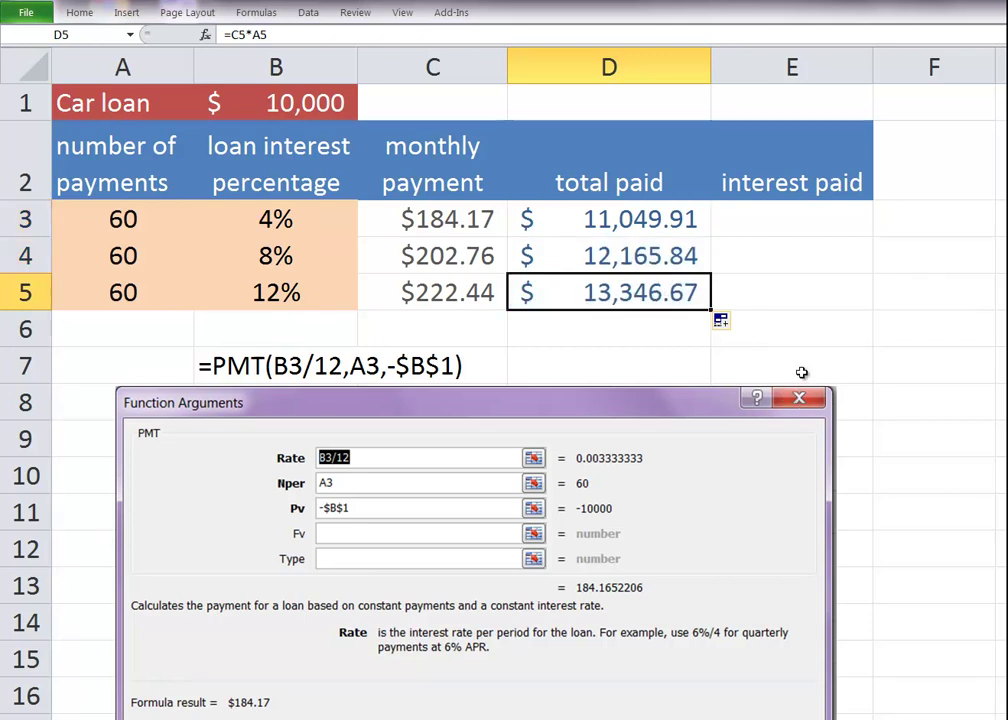
click(757, 219)
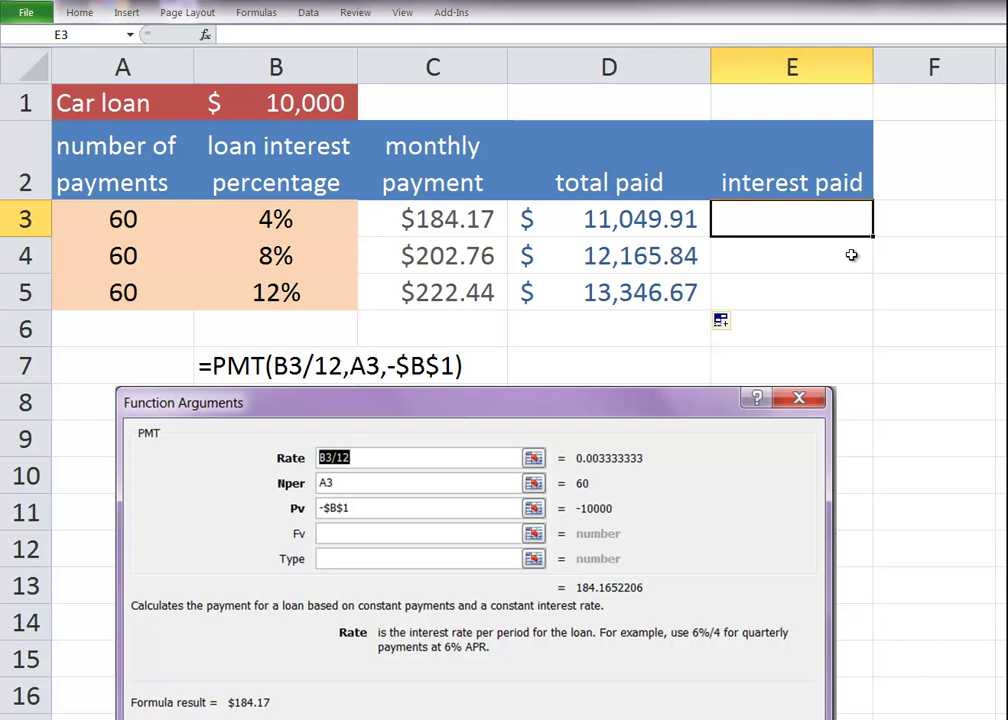
Enter =D3-$B$1 in E3 and fill to E5: $1,049.91, $2,165.84 and $3,346.67
text(=)
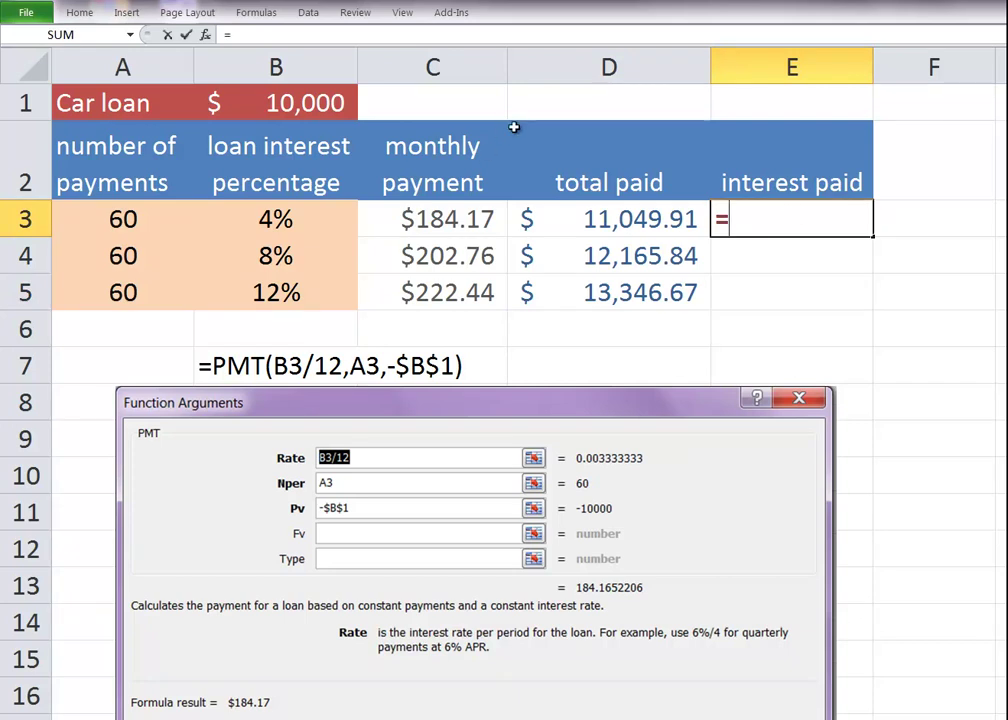
click(632, 219)
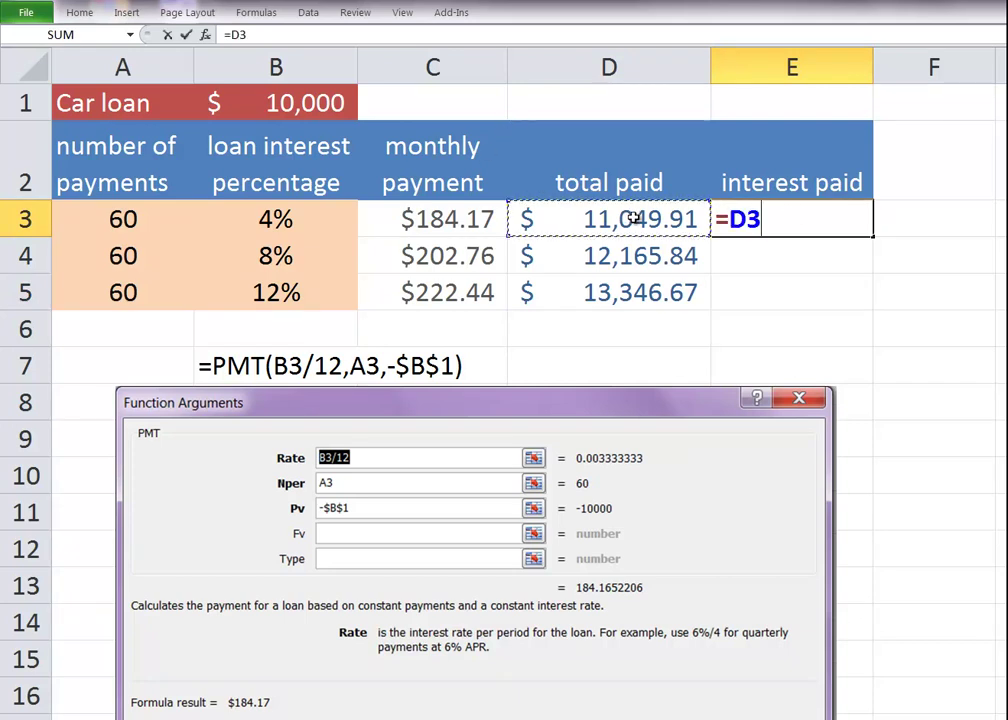
text(-)
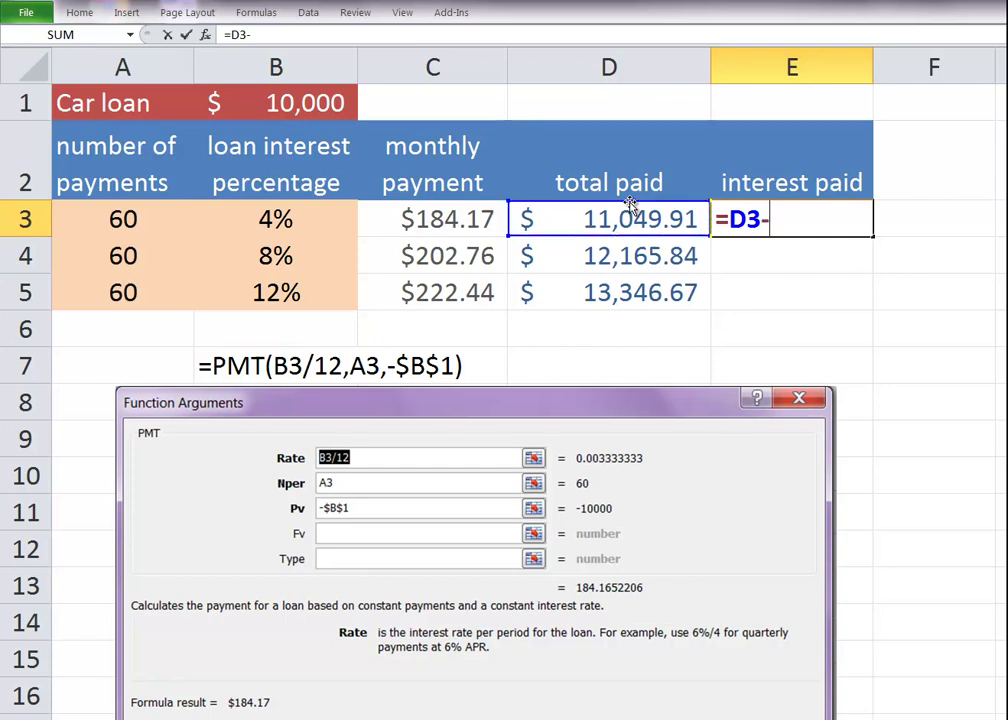
click(339, 102)
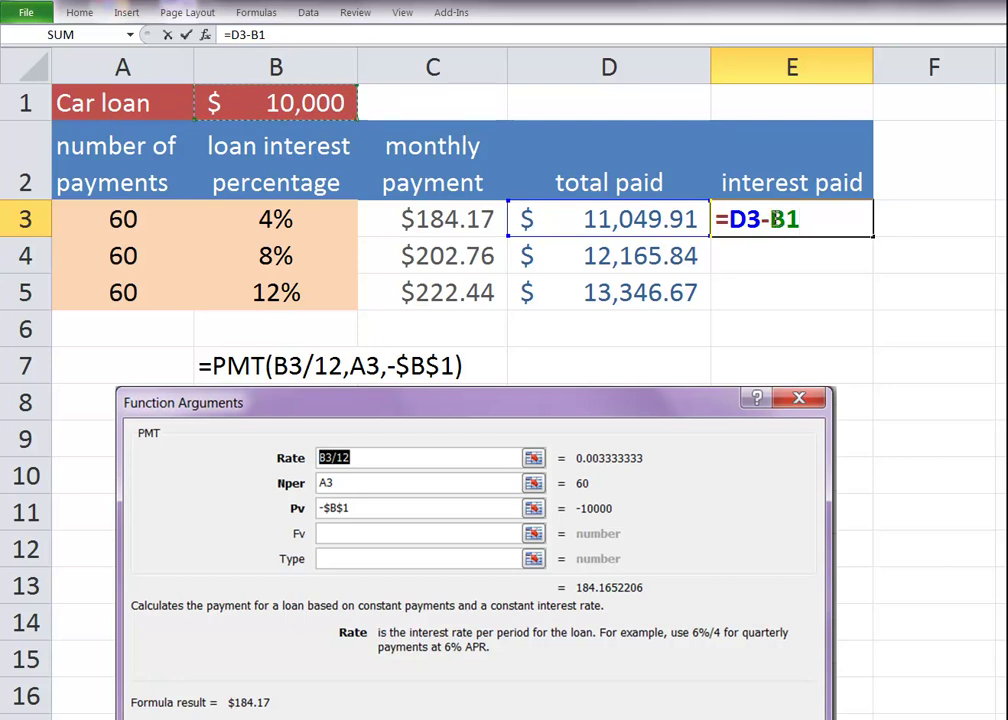
drag(771, 222, 822, 222)
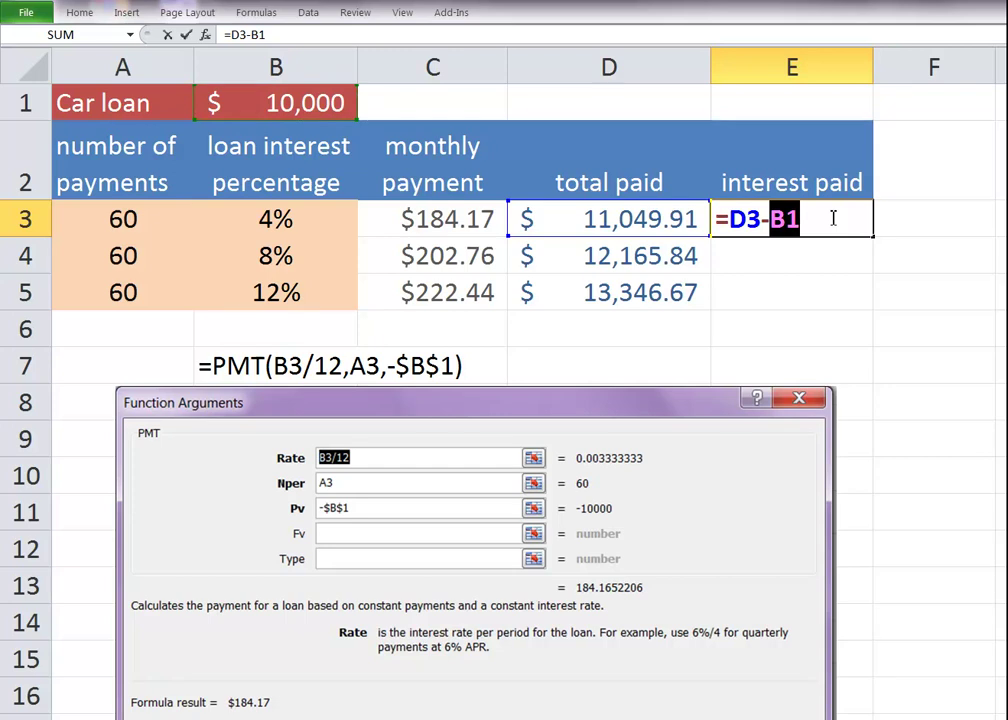
key(F4)
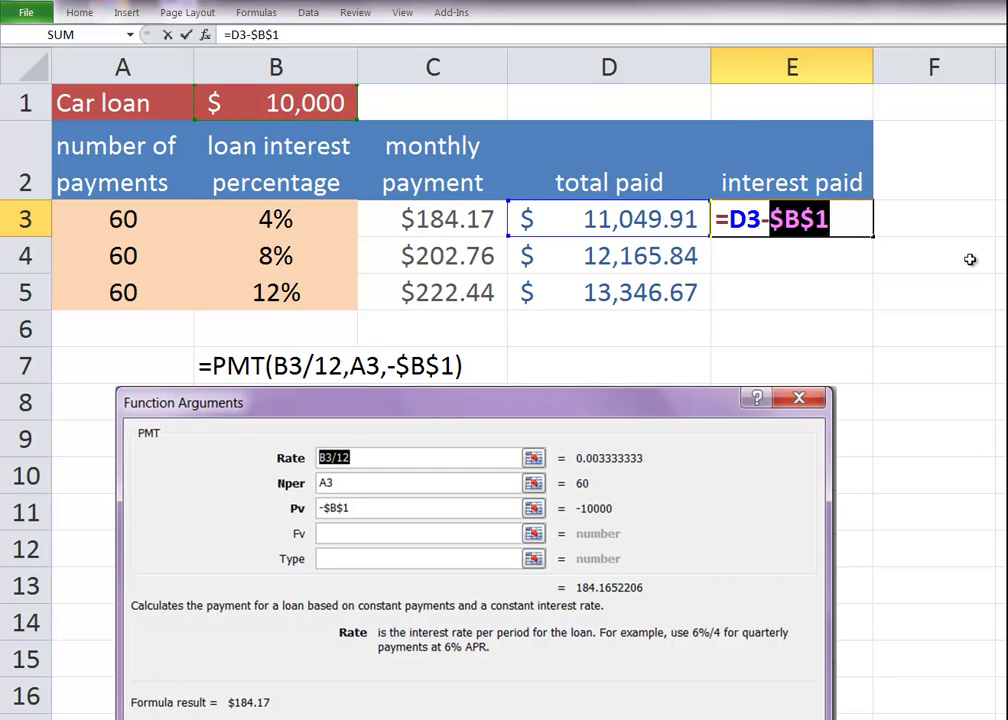
key(Return)
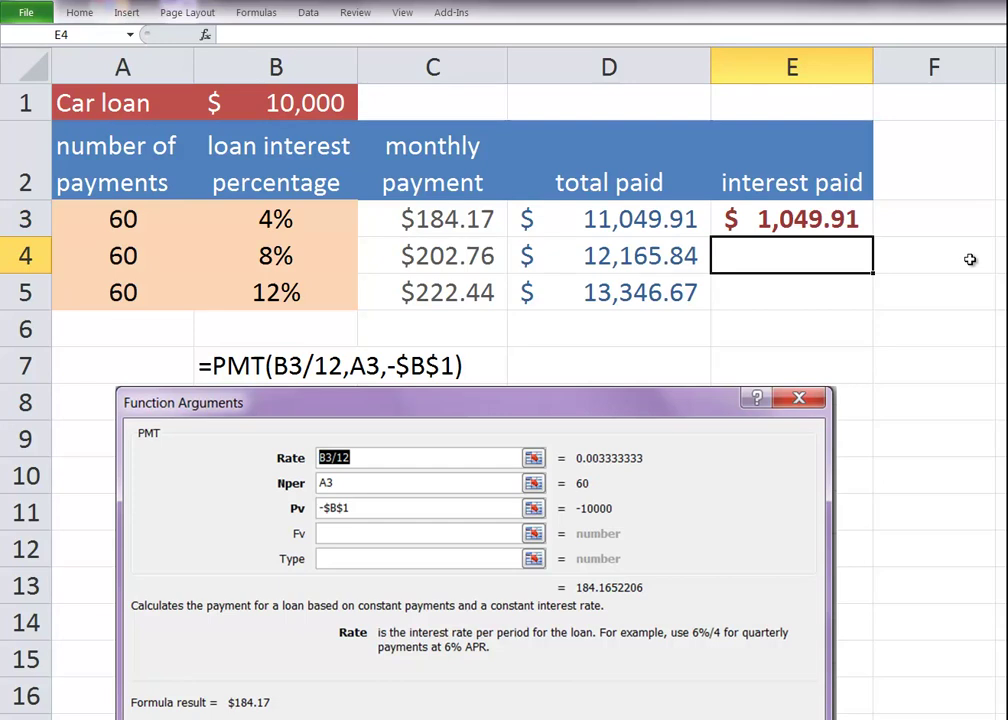
click(863, 220)
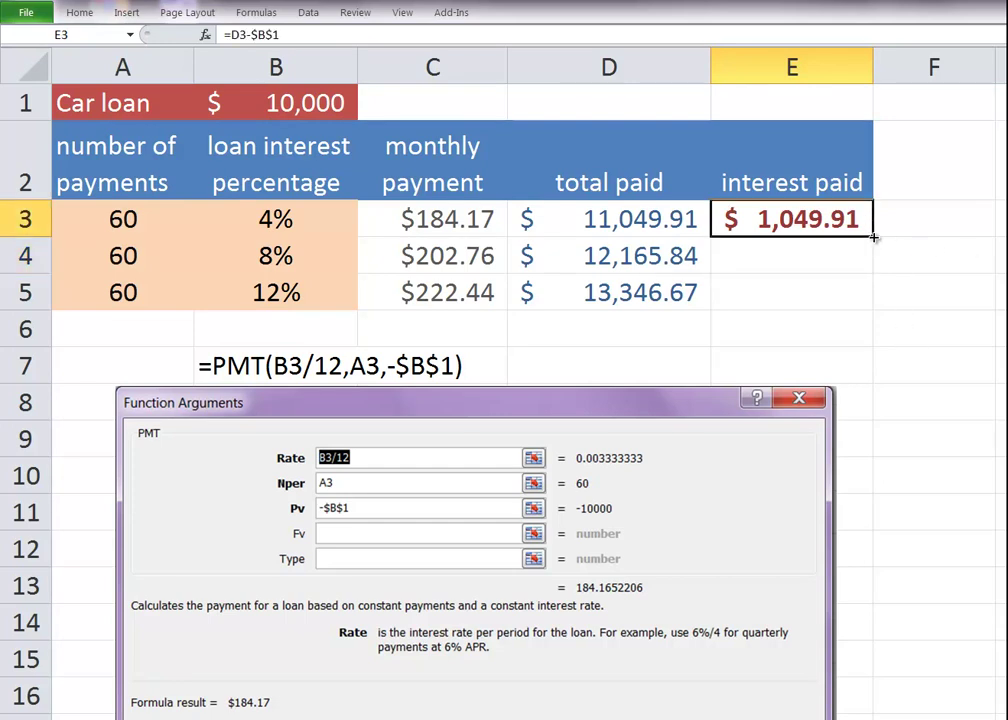
drag(874, 237, 874, 308)
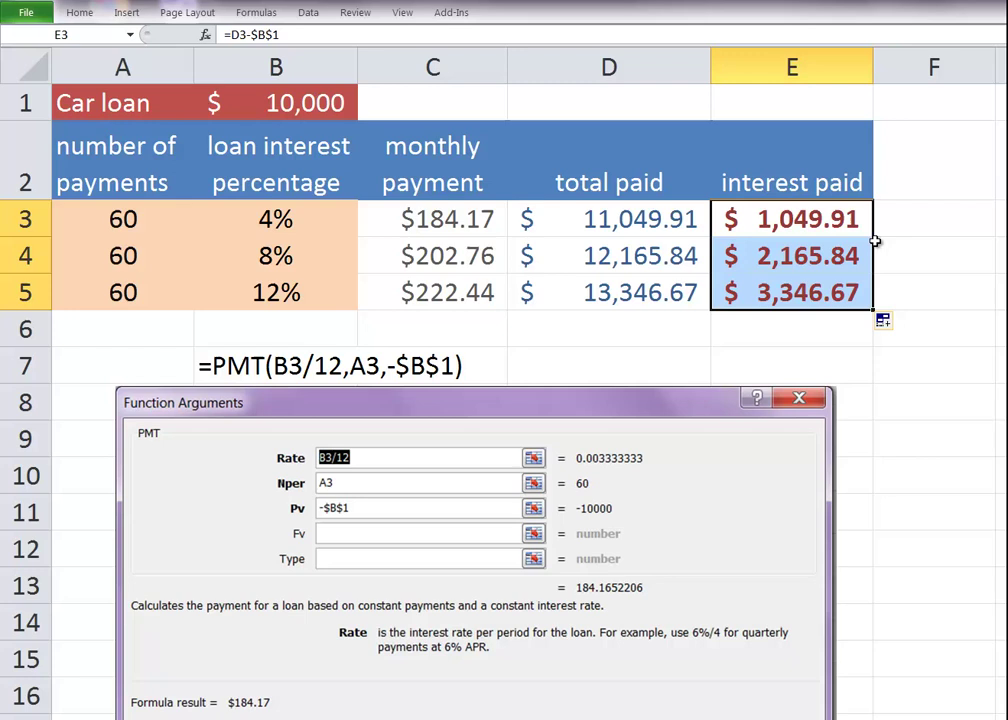
click(909, 285)
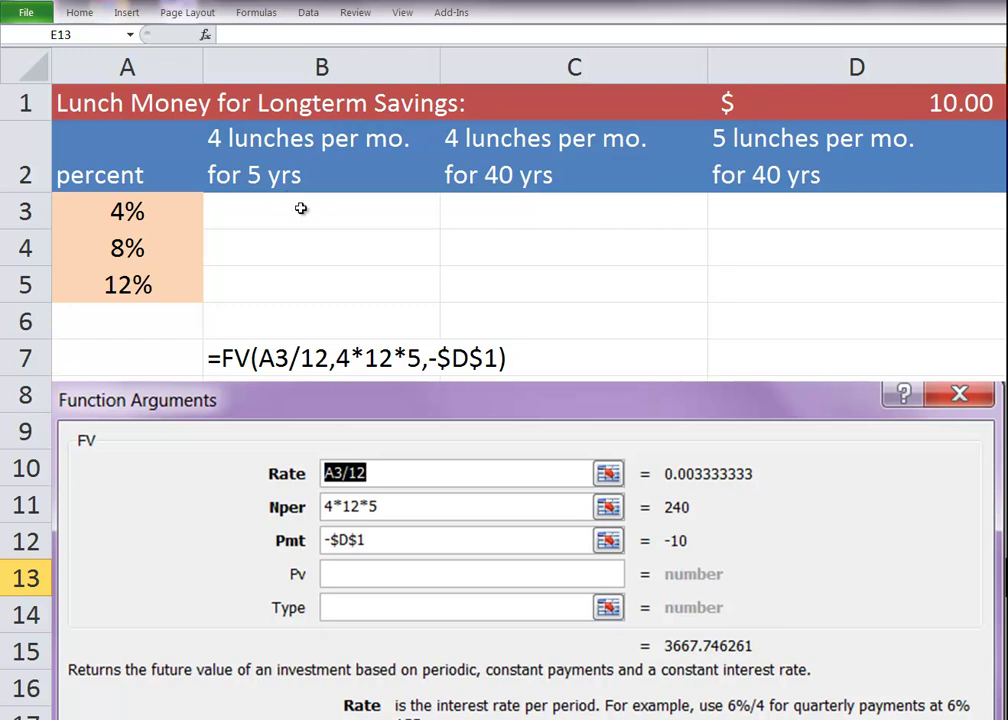
Check the $10.00 lunch amount in D1, then type =fv in cell B3
click(991, 106)
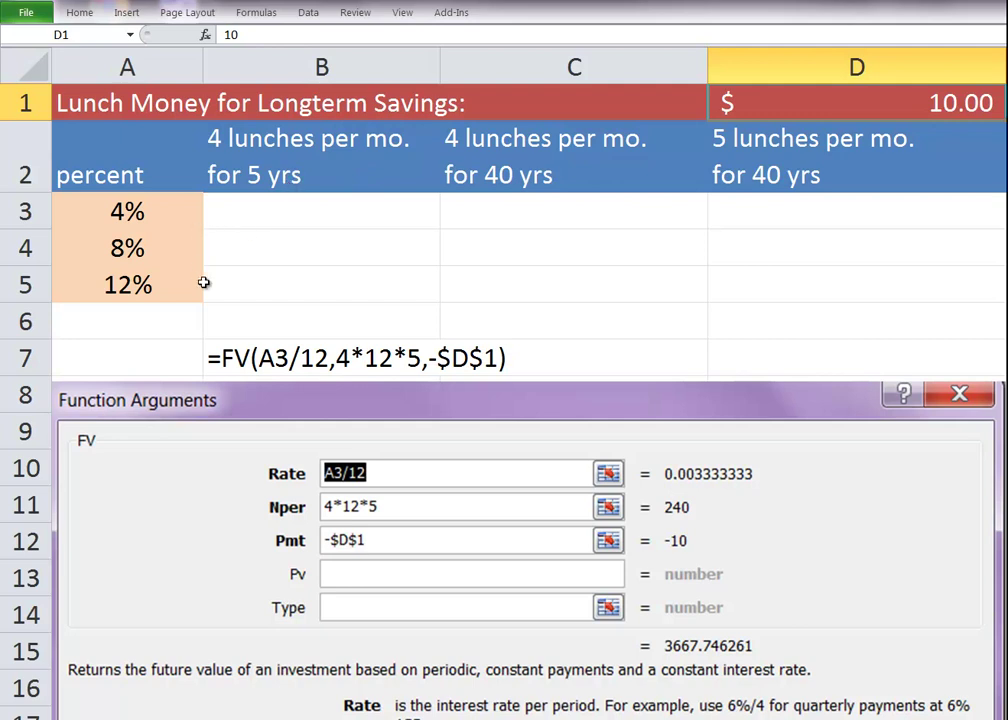
click(314, 203)
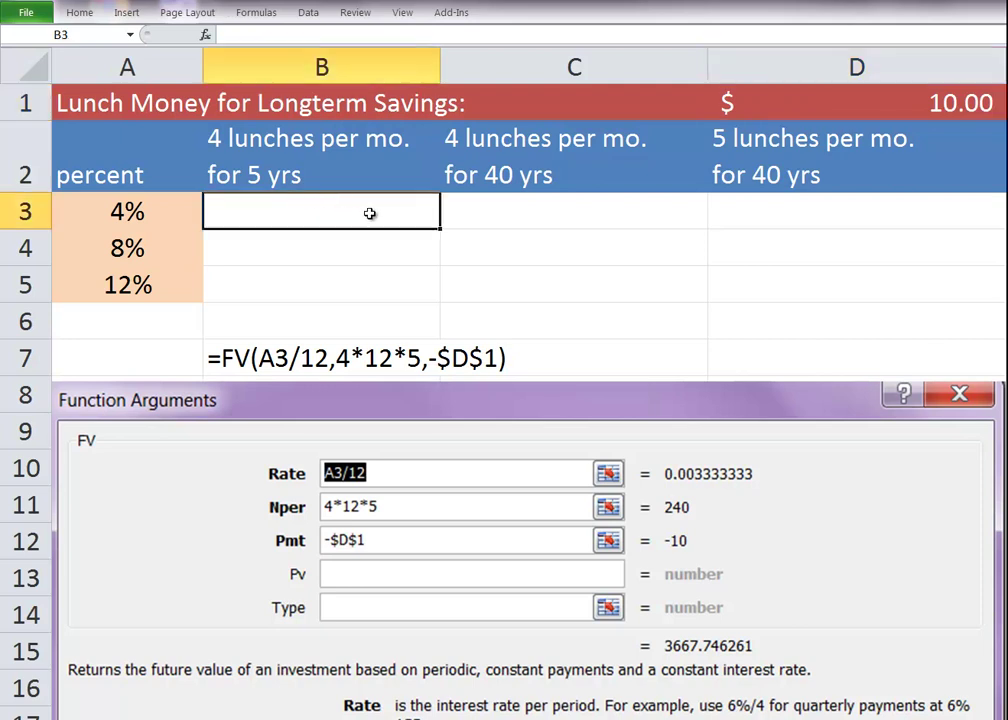
text(=)
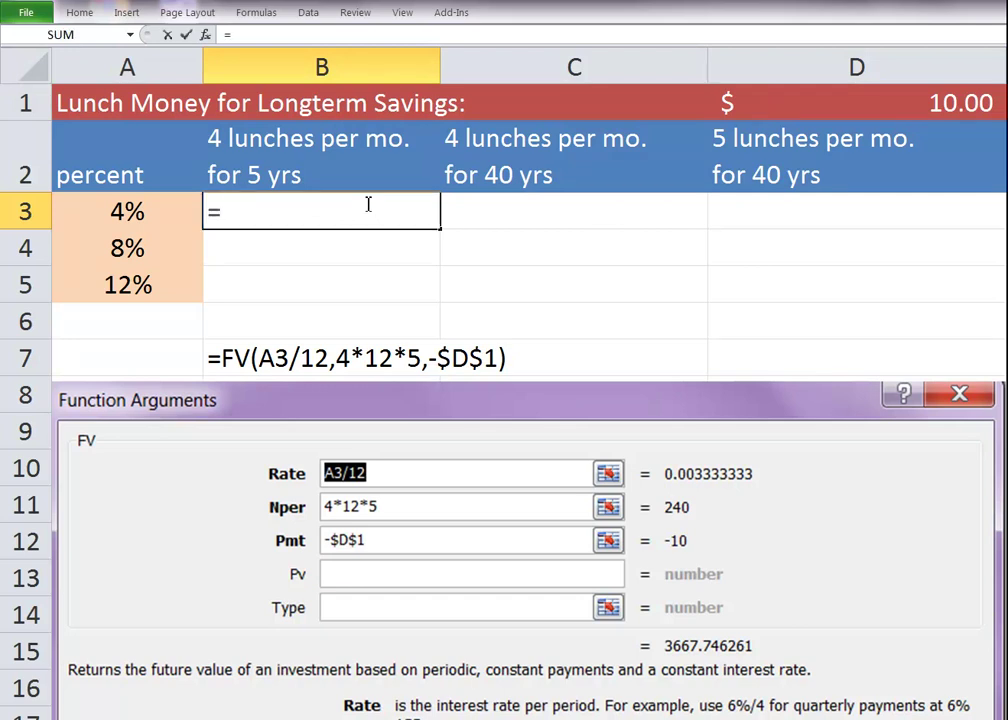
text(fv)
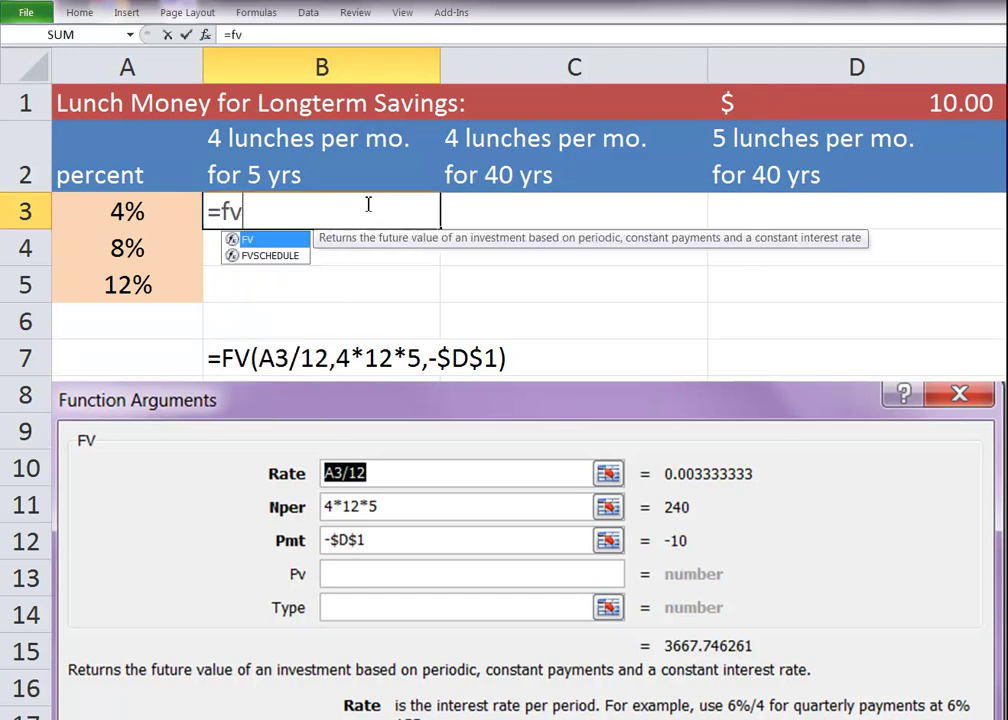
Accept FV from AutoComplete so B3 reads =FV( and bring up its Function Arguments
double_click(235, 242)
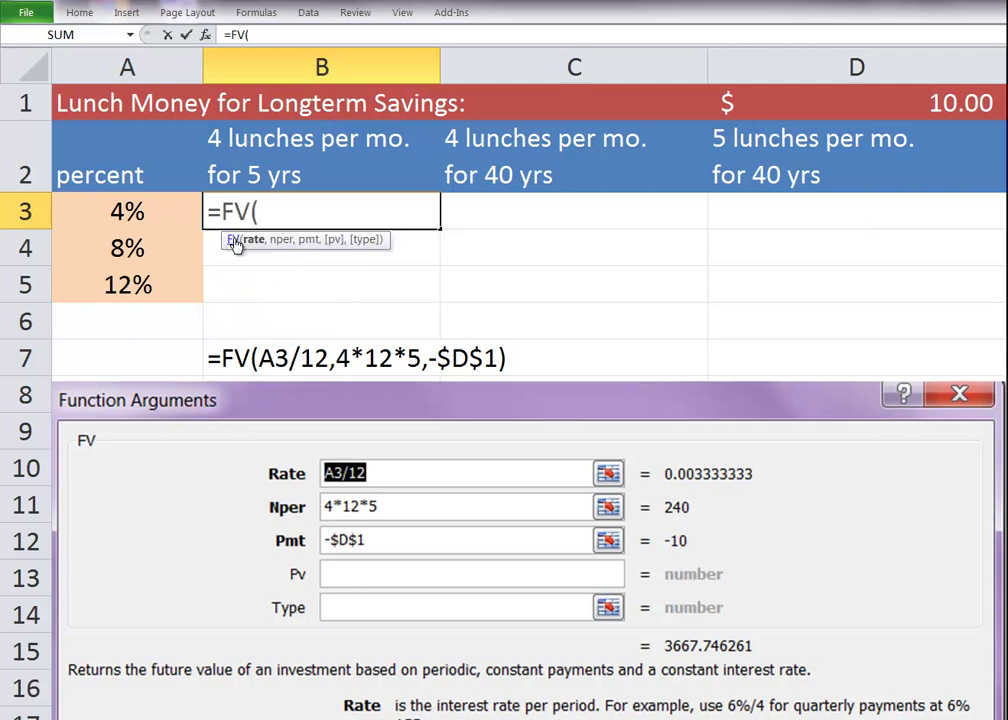
click(206, 36)
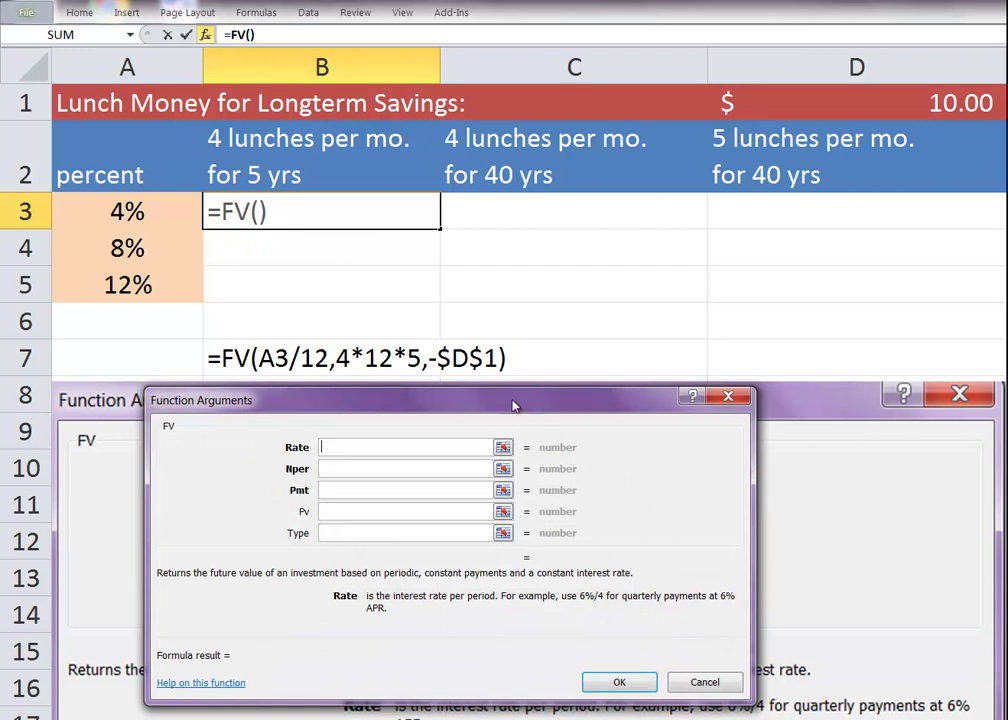
Enter FV arguments for B3: Rate A3/12, Nper 4*12*5, Pmt -10
mouse_move(518, 402)
mouse_down()
mouse_move(529, 461)
mouse_move(514, 398)
mouse_up()
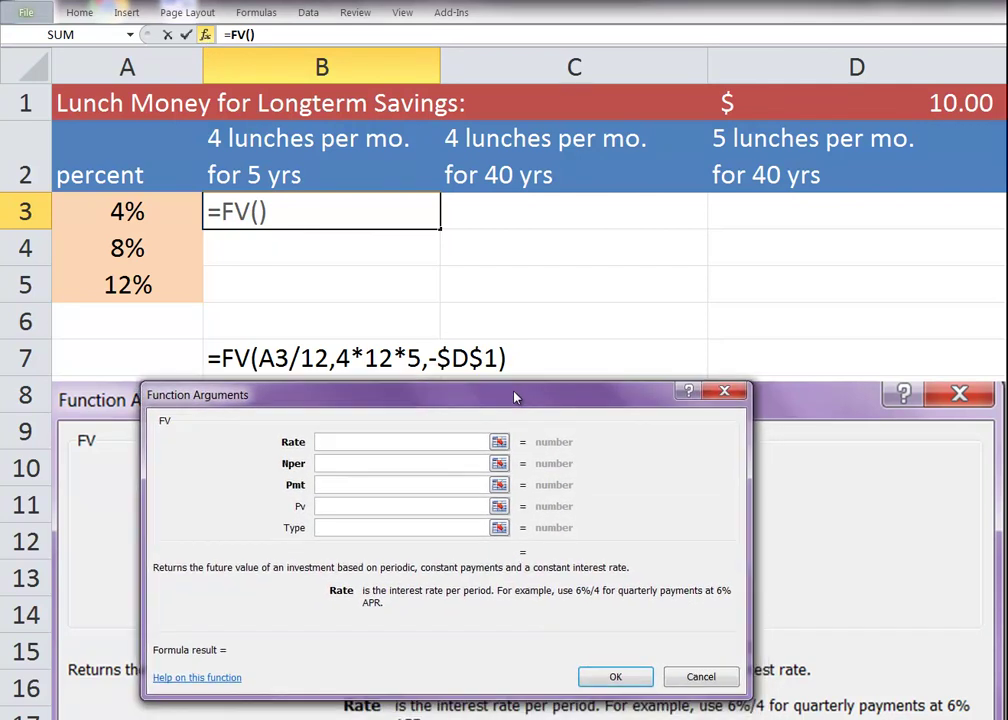
click(138, 210)
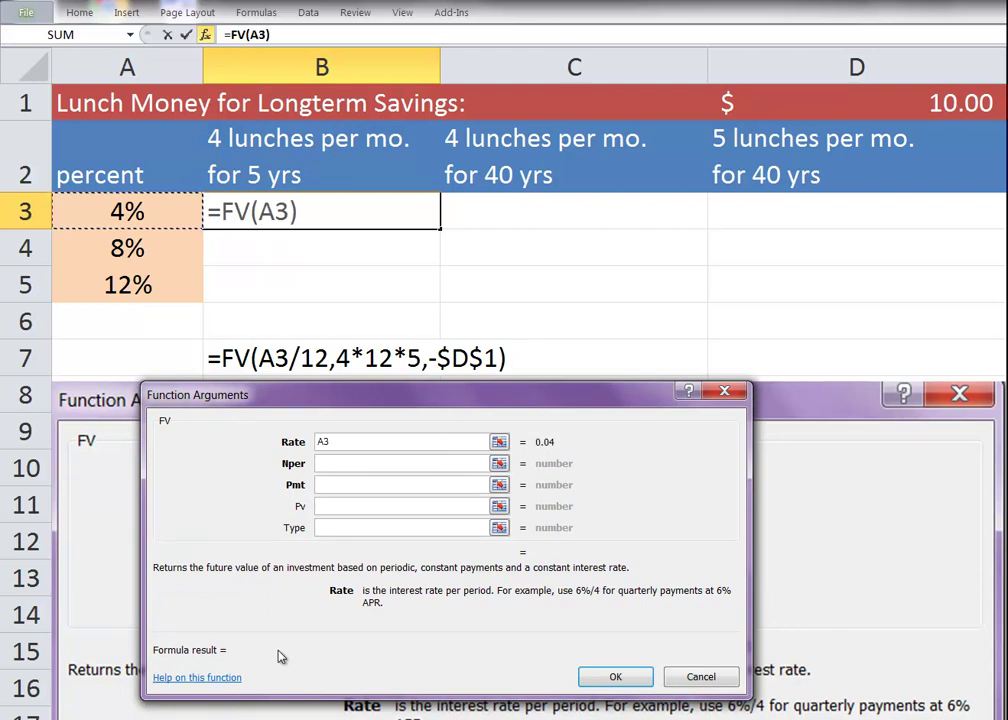
text(/12)
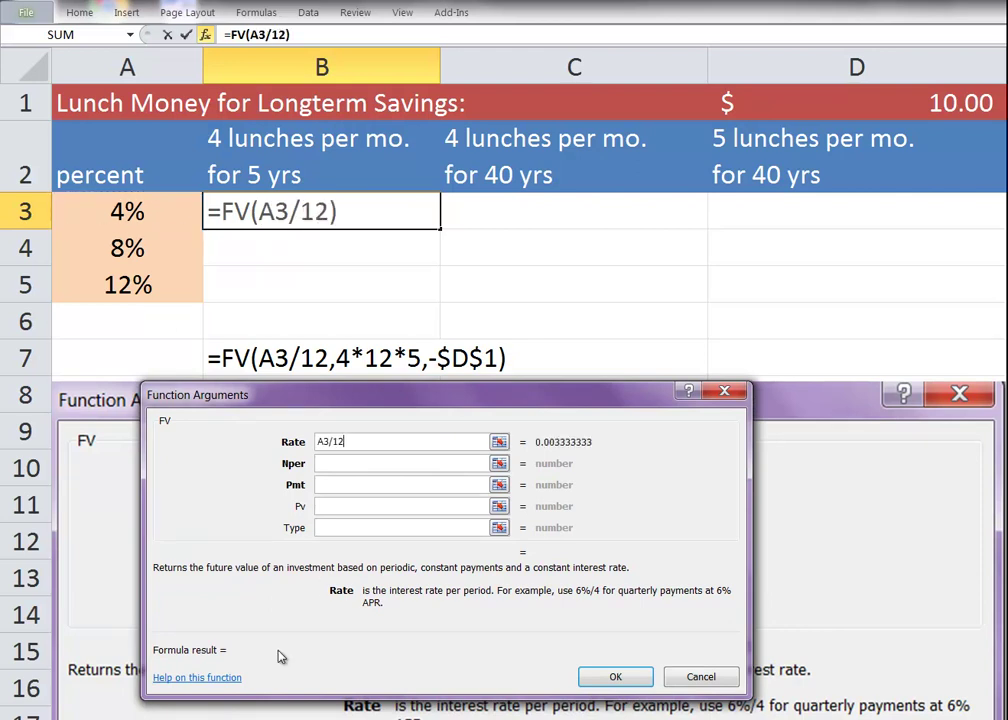
click(343, 461)
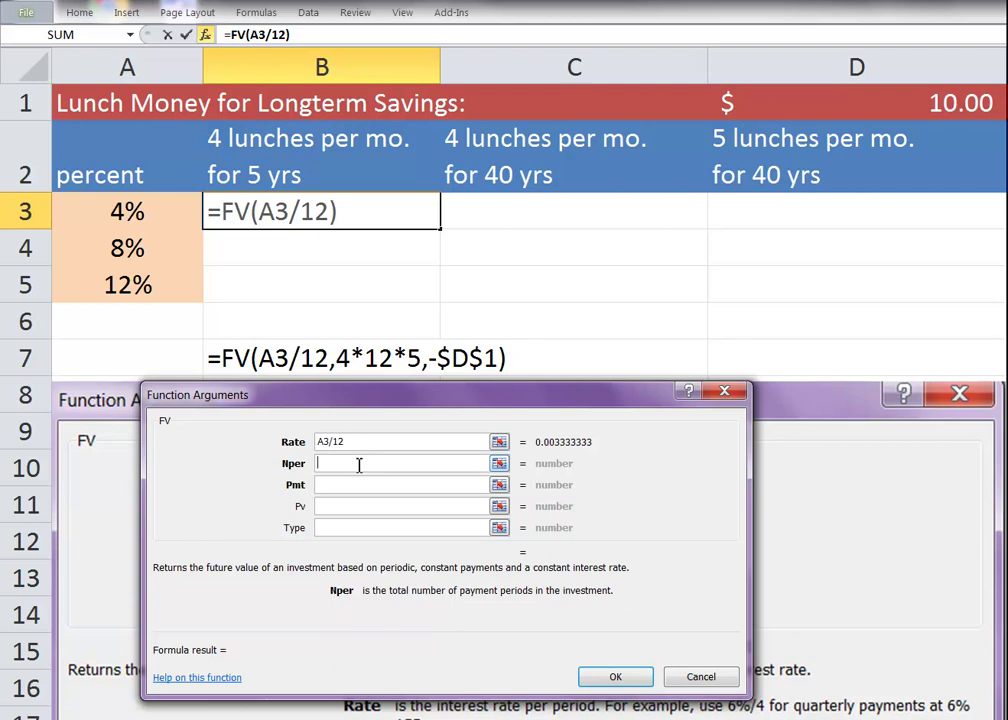
text(4)
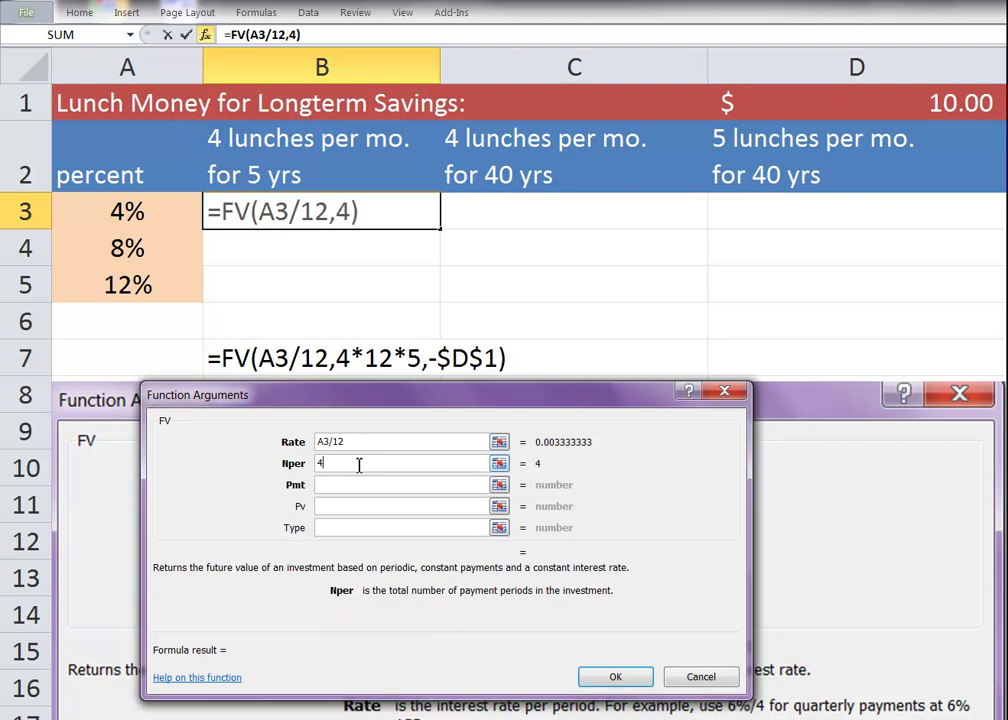
text(*)
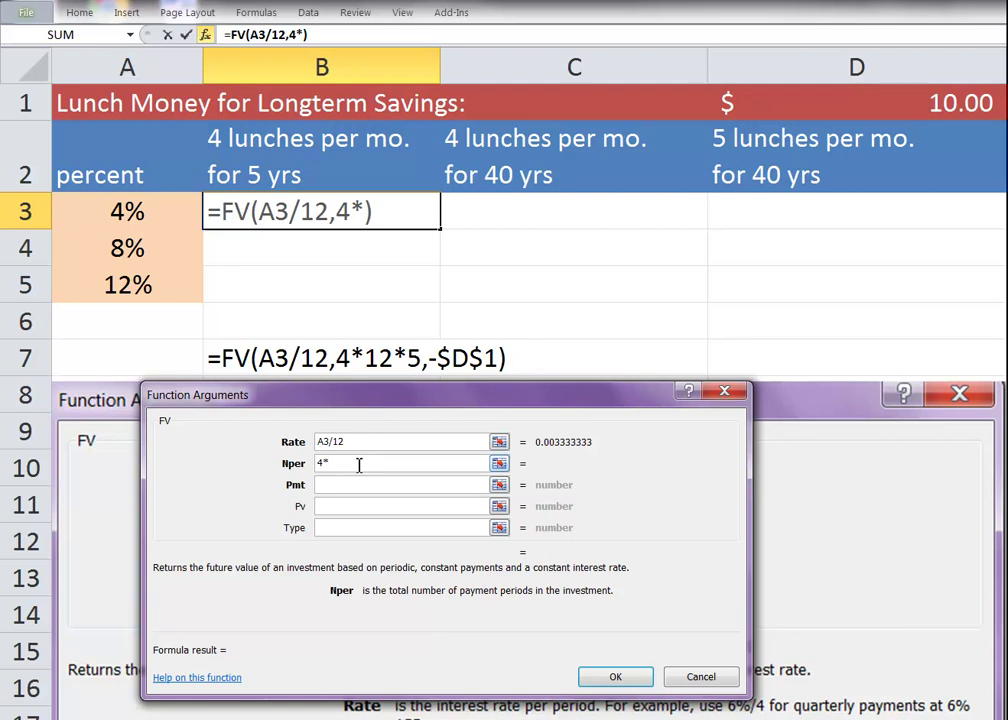
text(12*5)
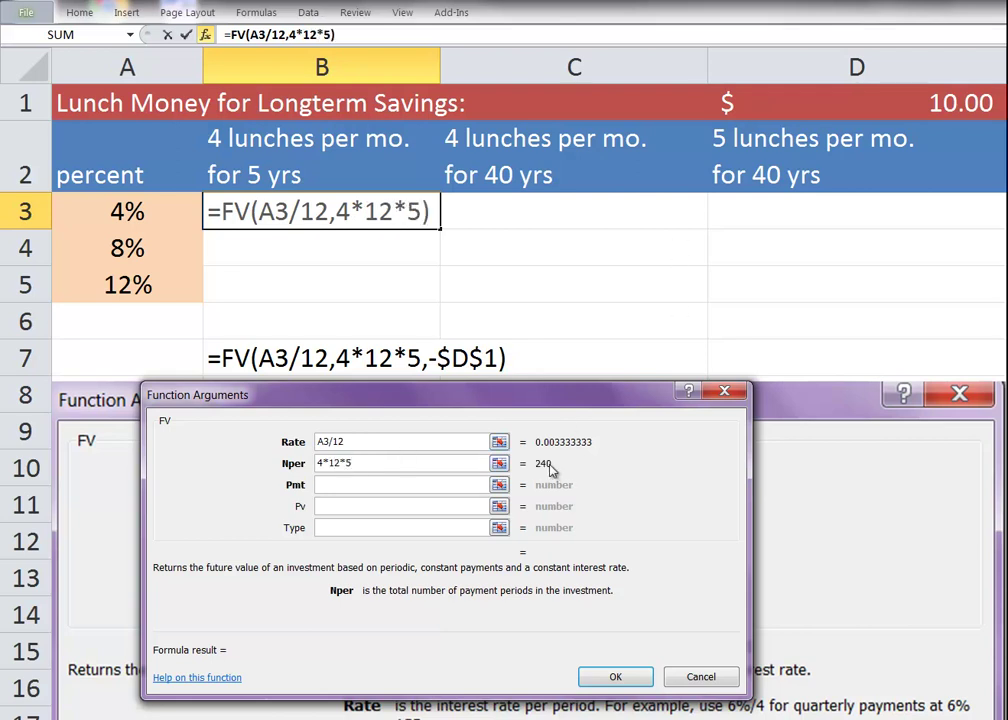
click(342, 484)
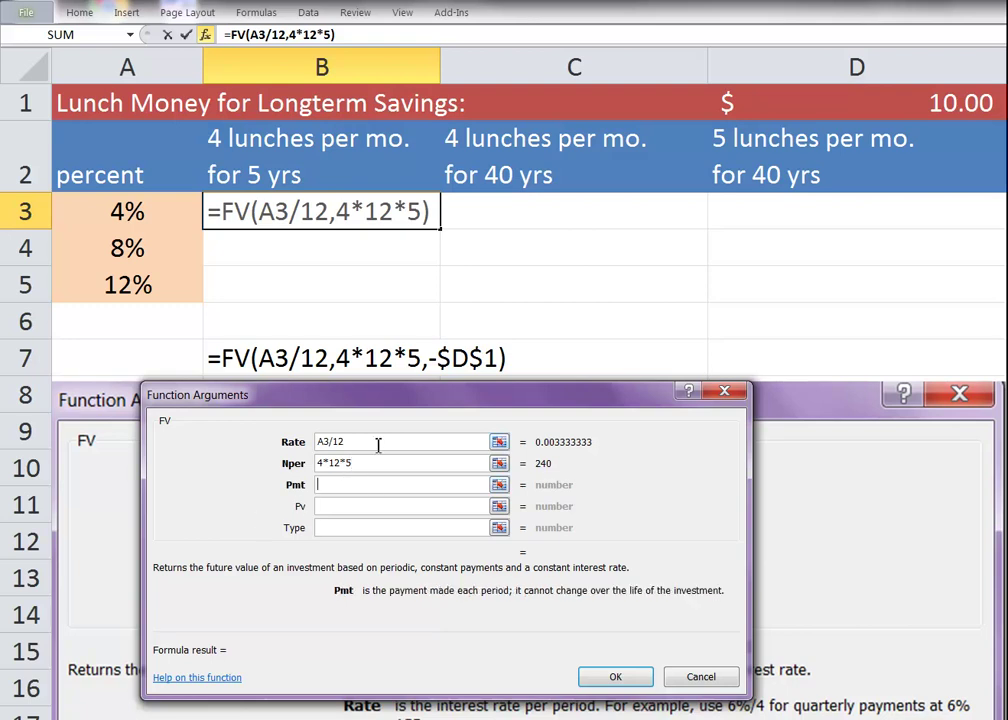
text(-10)
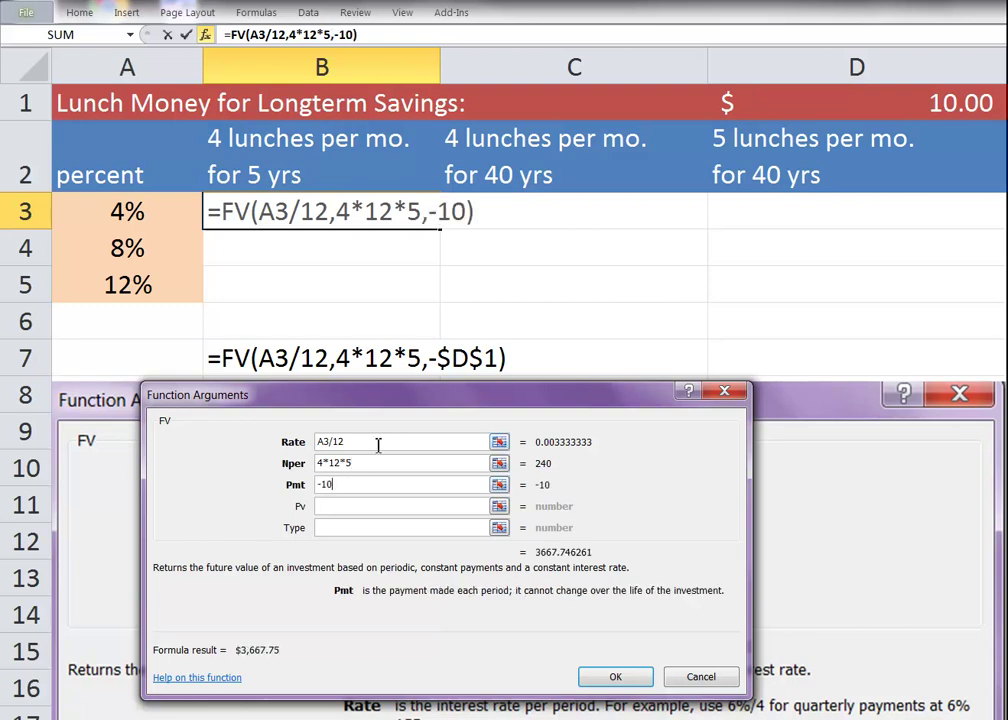
Replace the payment 10 with the absolute lunch-cost reference $D$1, giving -$D$1
click(409, 506)
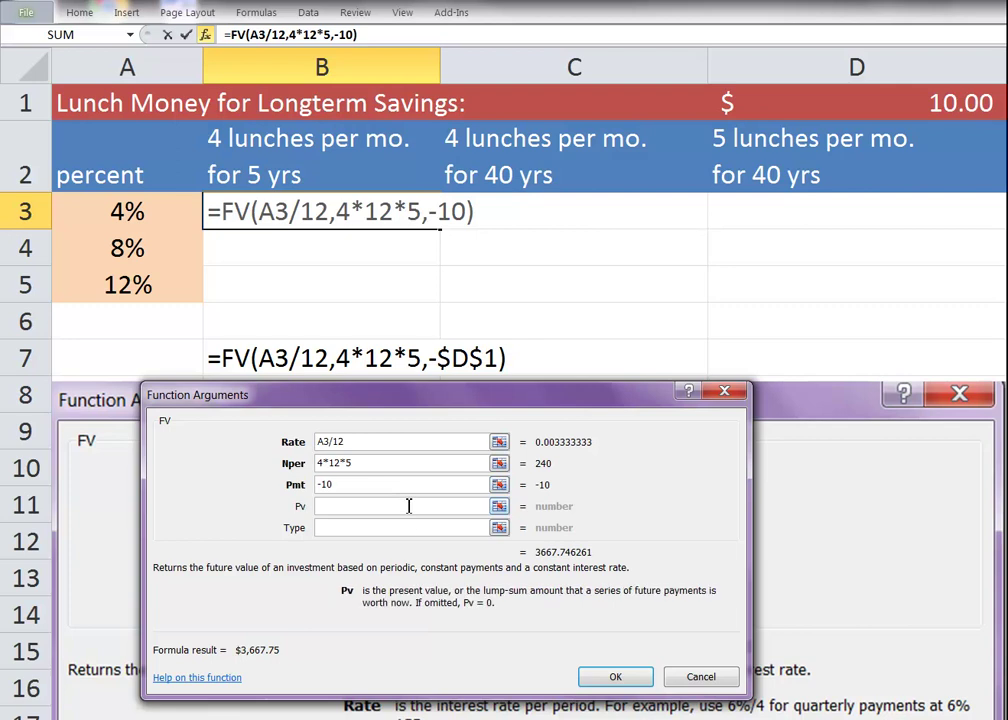
click(392, 530)
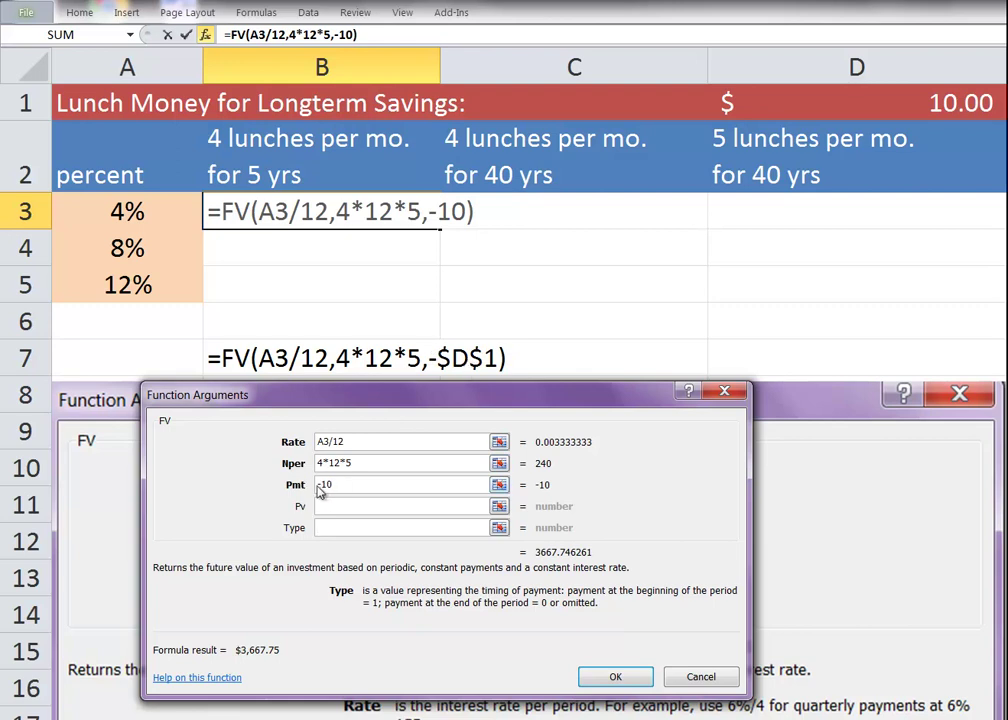
drag(324, 485, 338, 487)
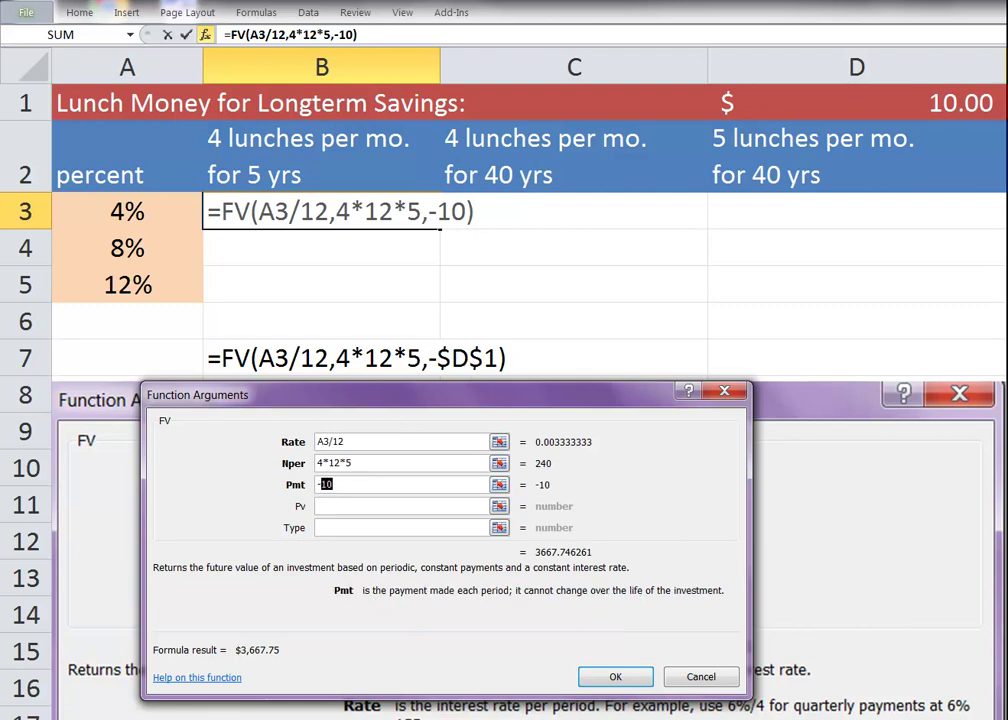
click(957, 103)
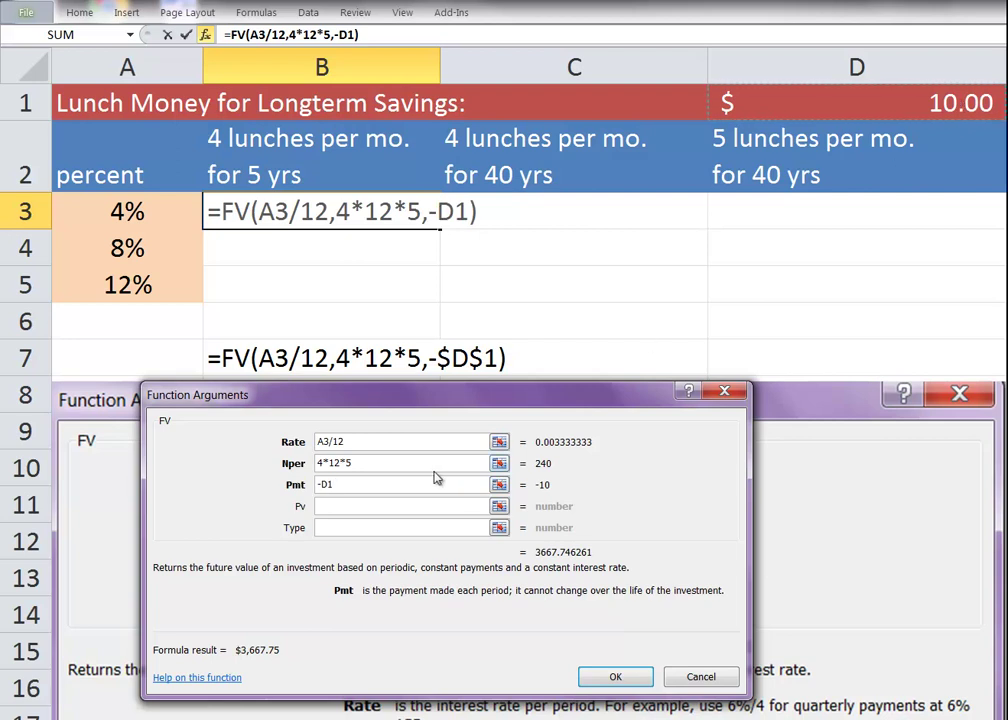
drag(323, 484, 349, 482)
key(F4)
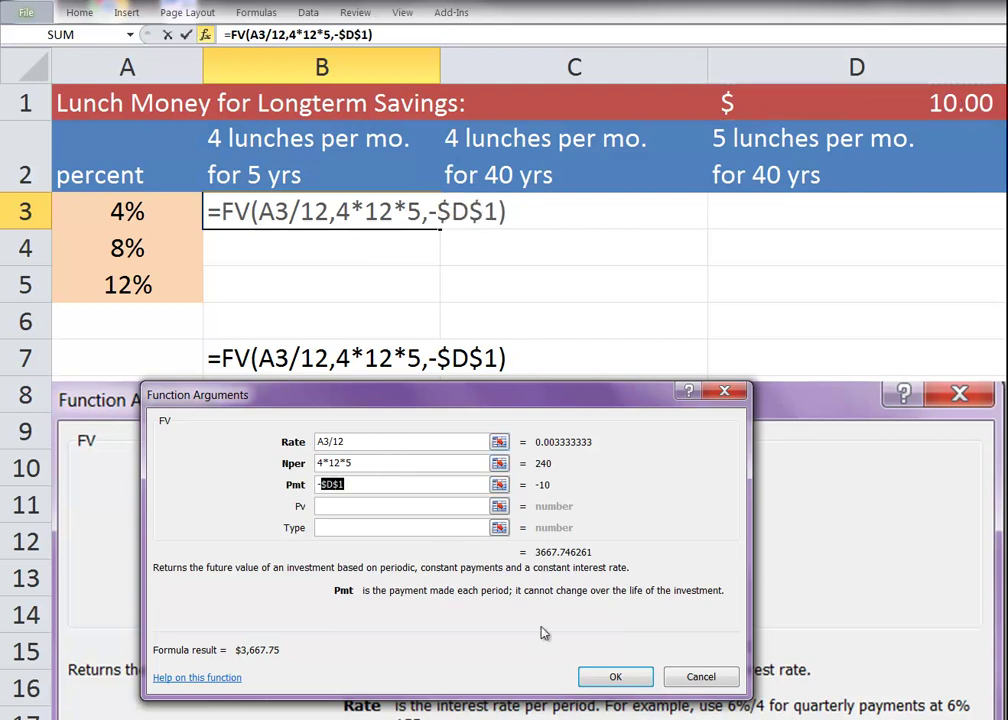
Confirm the B3 formula and fill it to B5: $3,667.75, $5,890.20, $9,892.55
click(614, 676)
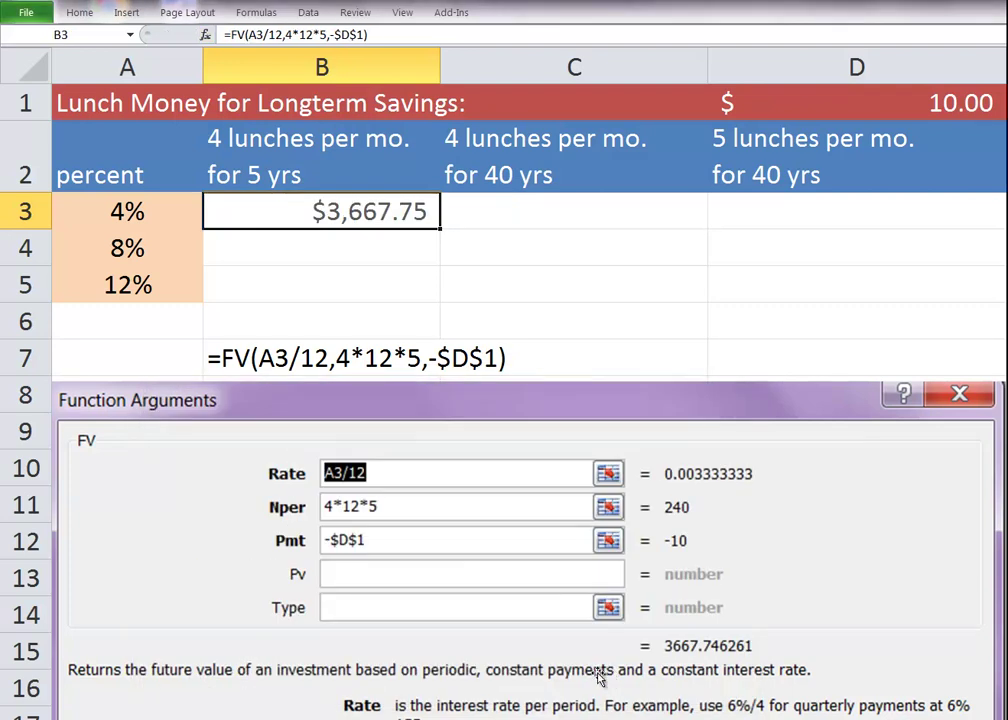
double_click(440, 228)
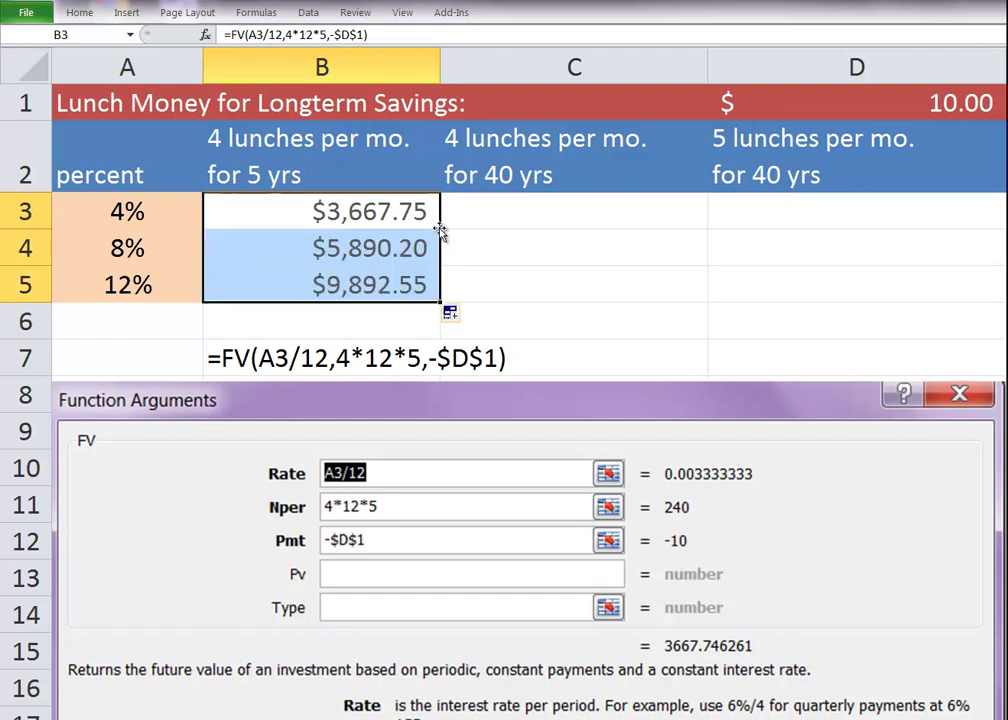
click(415, 285)
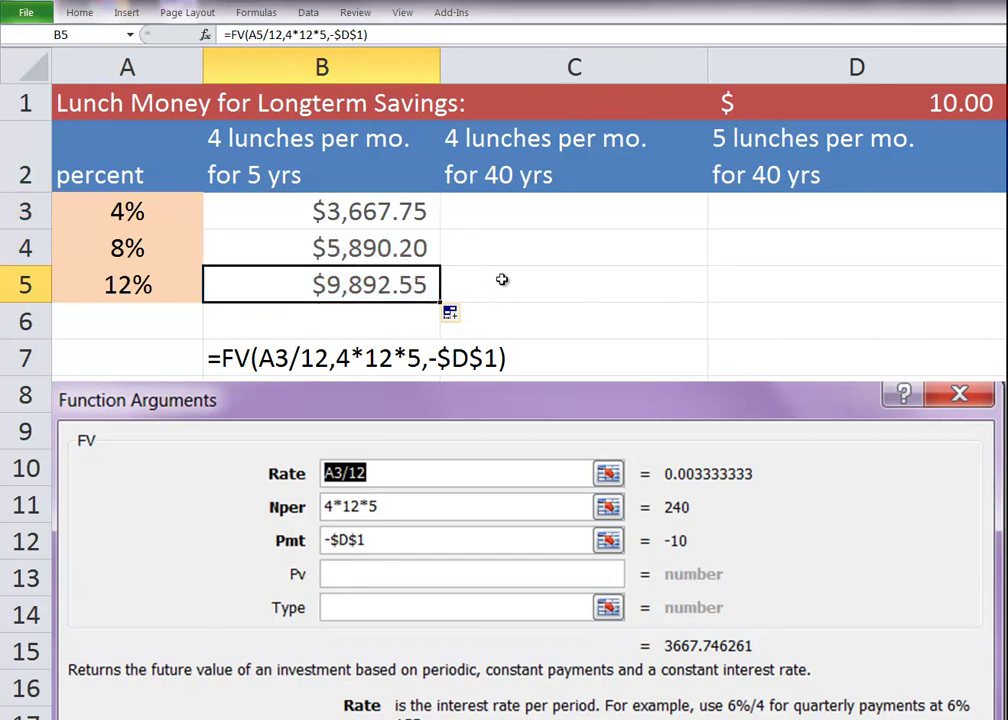
Start an FV formula in C3 with Rate A3/12 and Nper 4*12*40
click(607, 211)
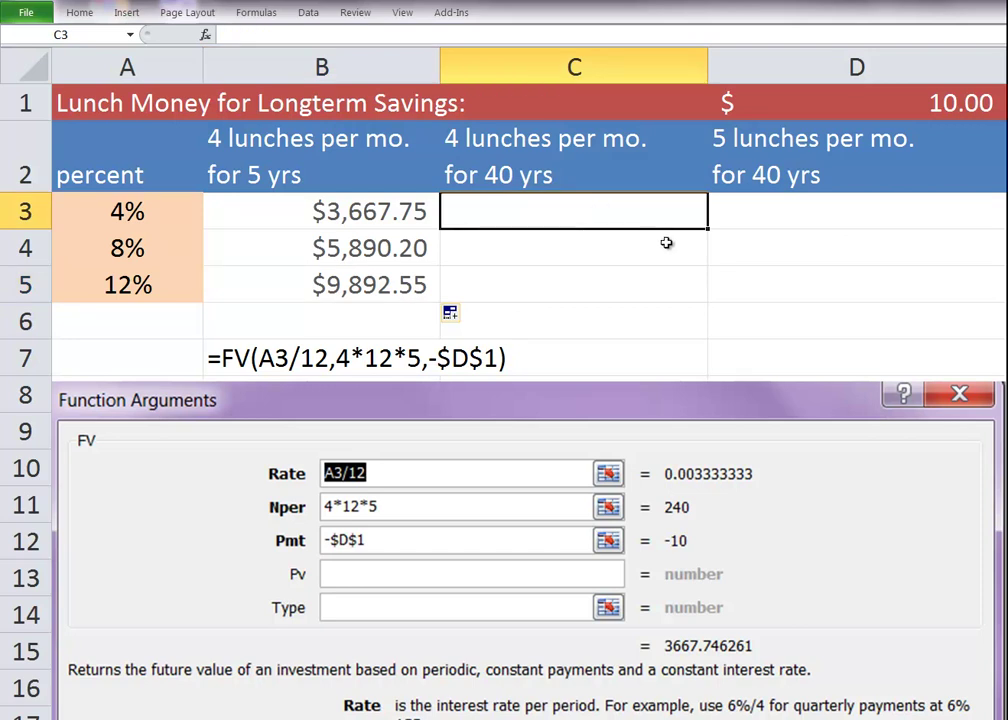
text(=)
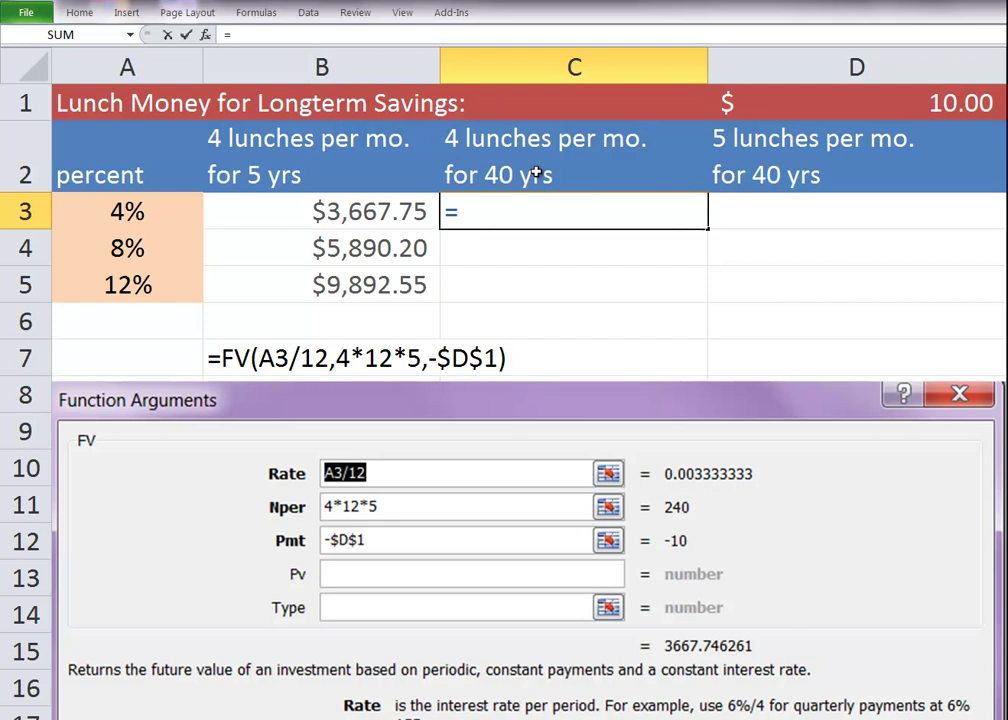
text(fv)
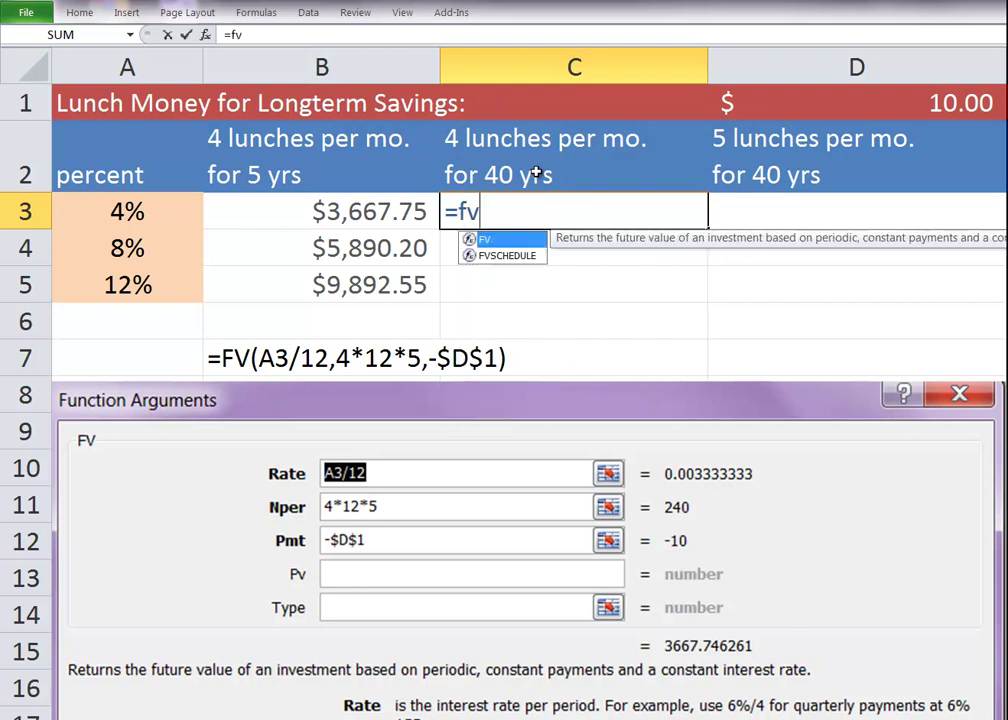
double_click(470, 240)
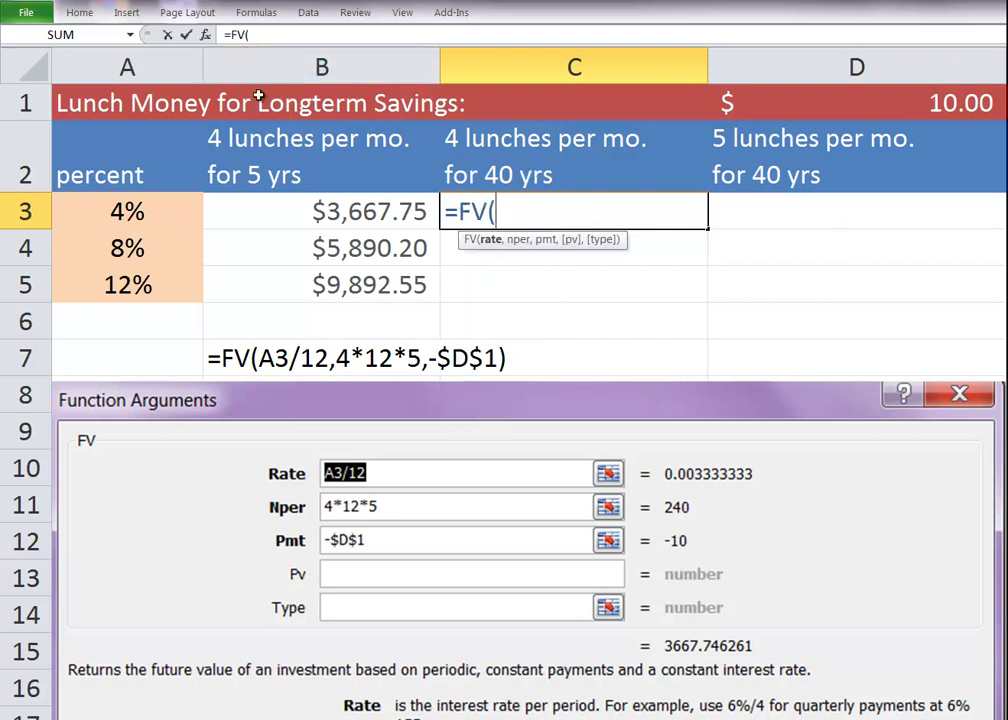
click(207, 35)
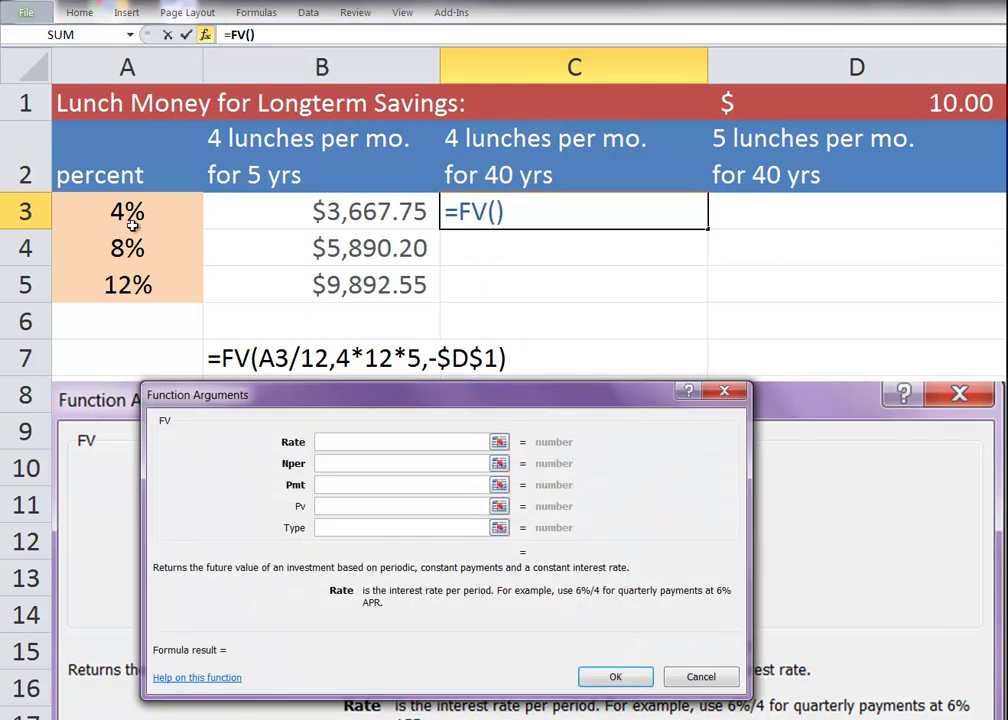
click(133, 215)
text(/)
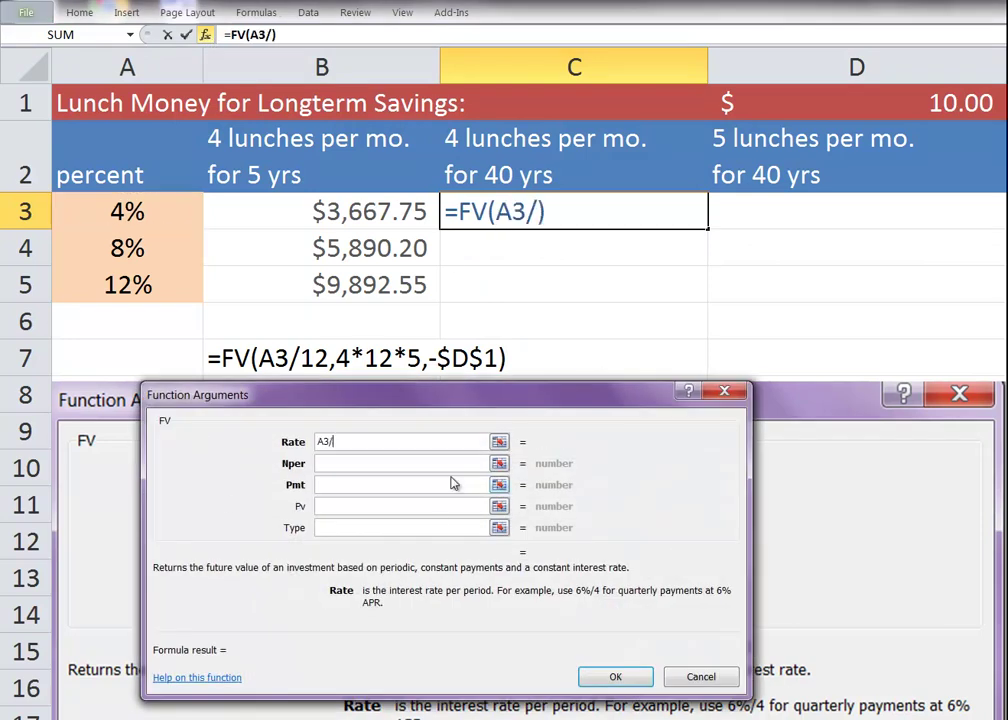
text(12)
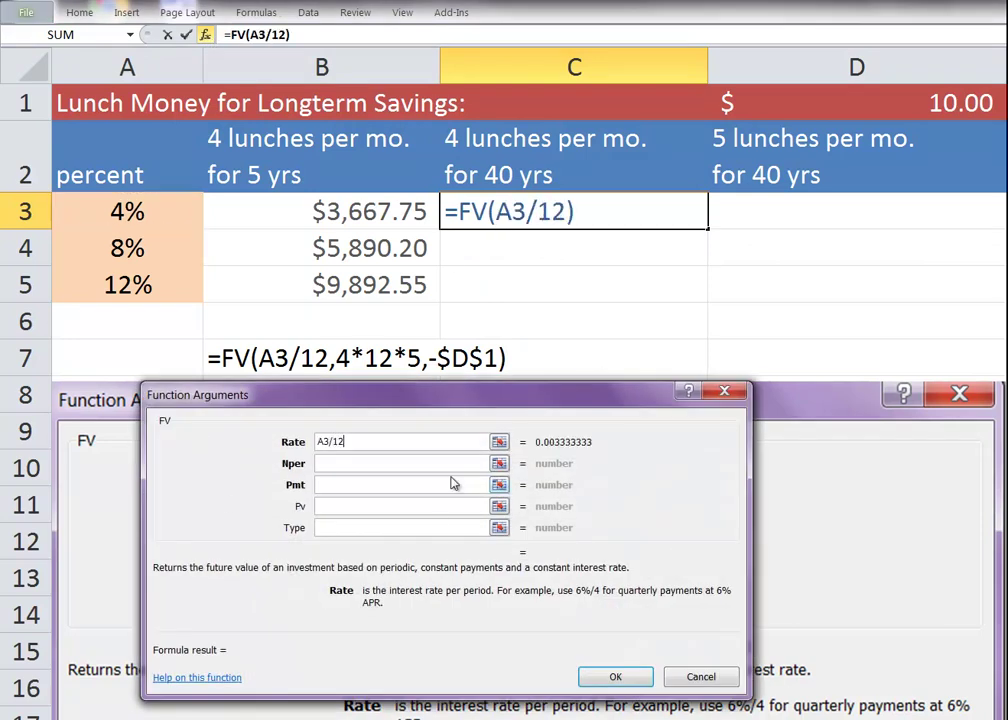
click(401, 462)
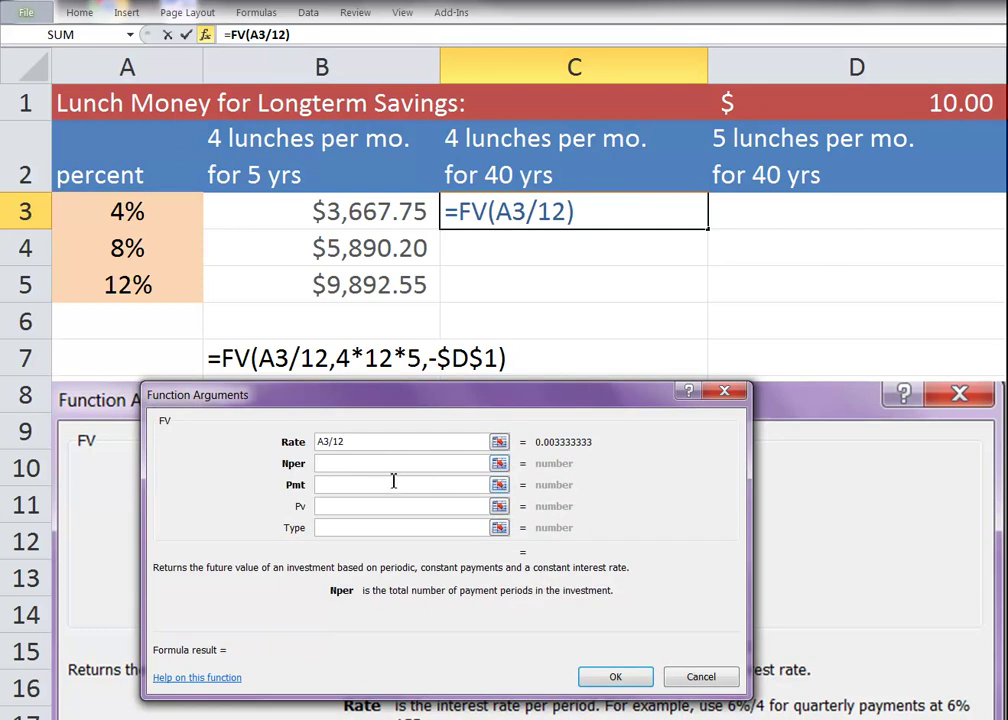
text(4)
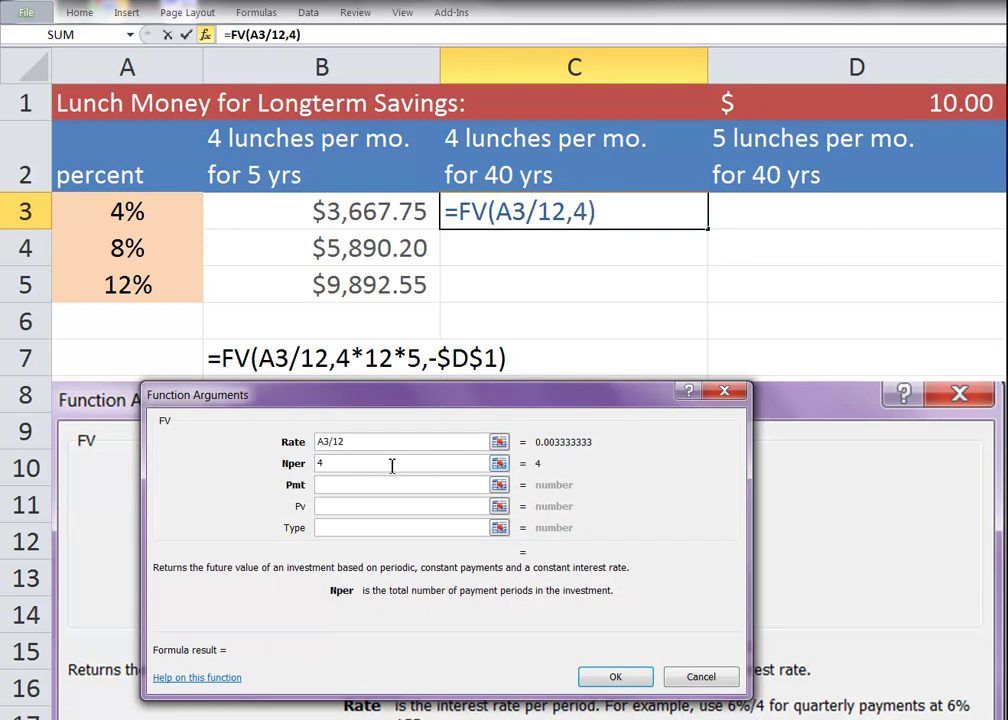
text(12*40)
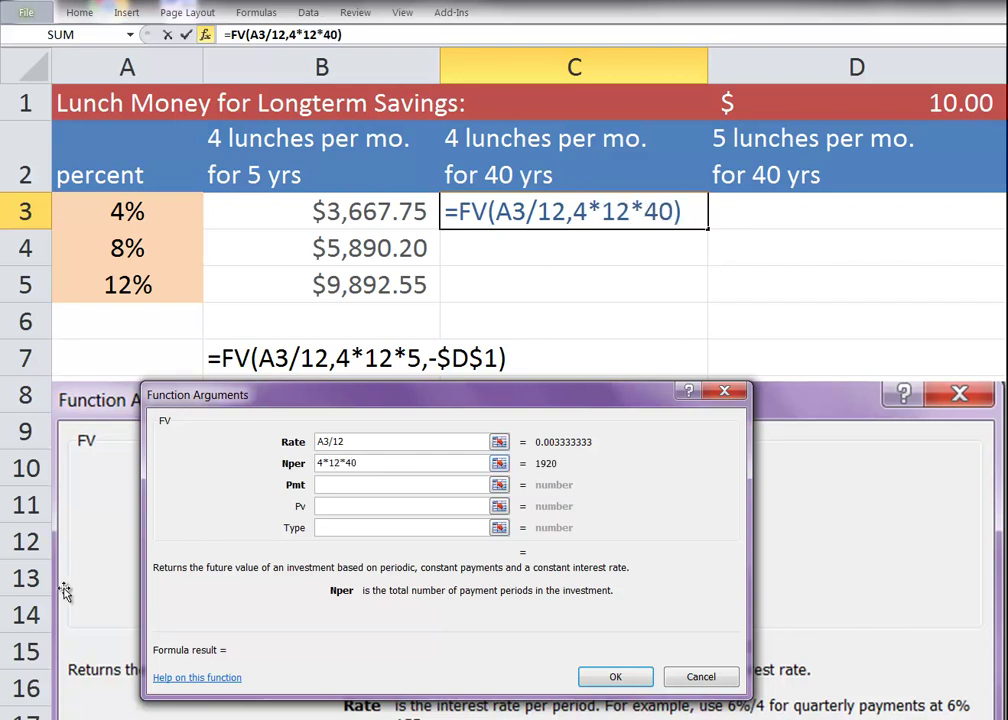
Set Pmt to -$D$1, confirm, and fill the C3 formula down to C5
click(362, 485)
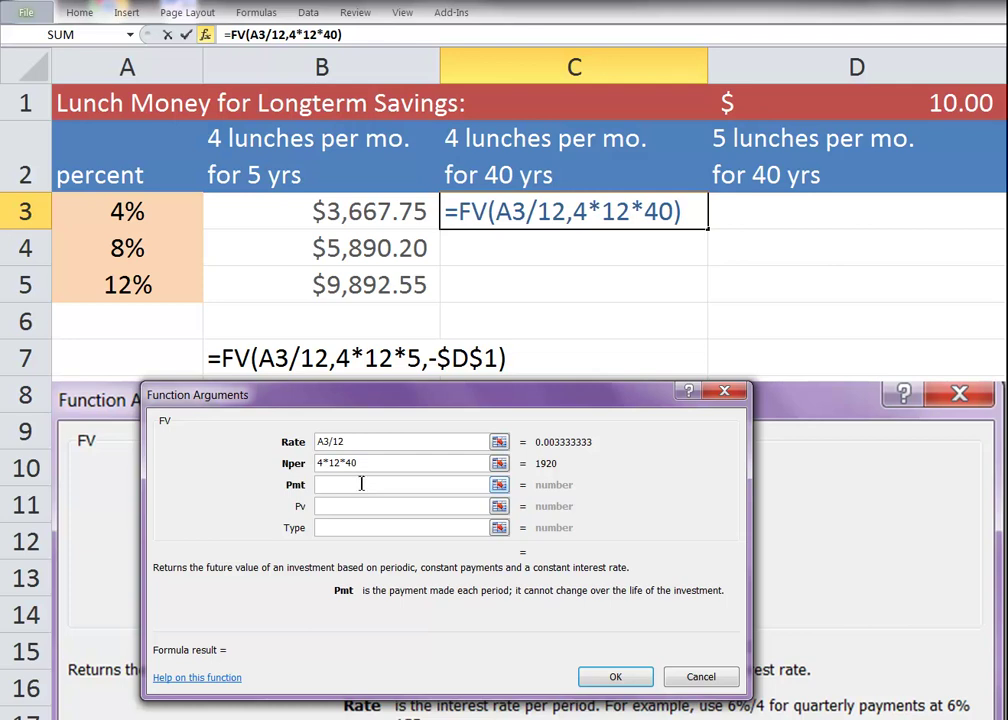
text(-)
click(985, 95)
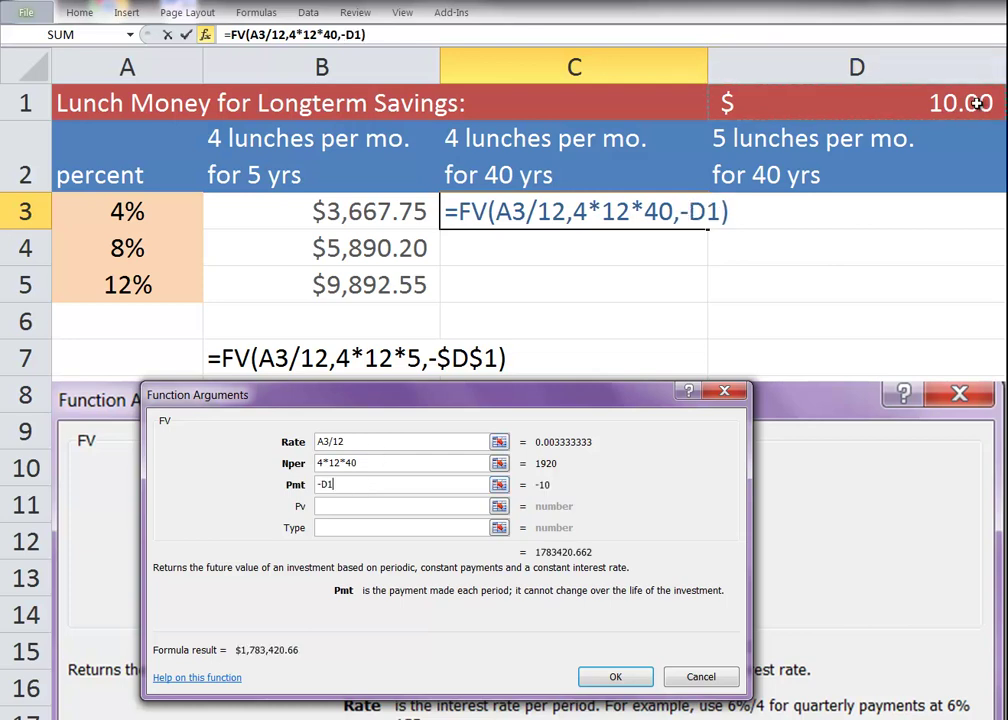
double_click(326, 484)
key(F4)
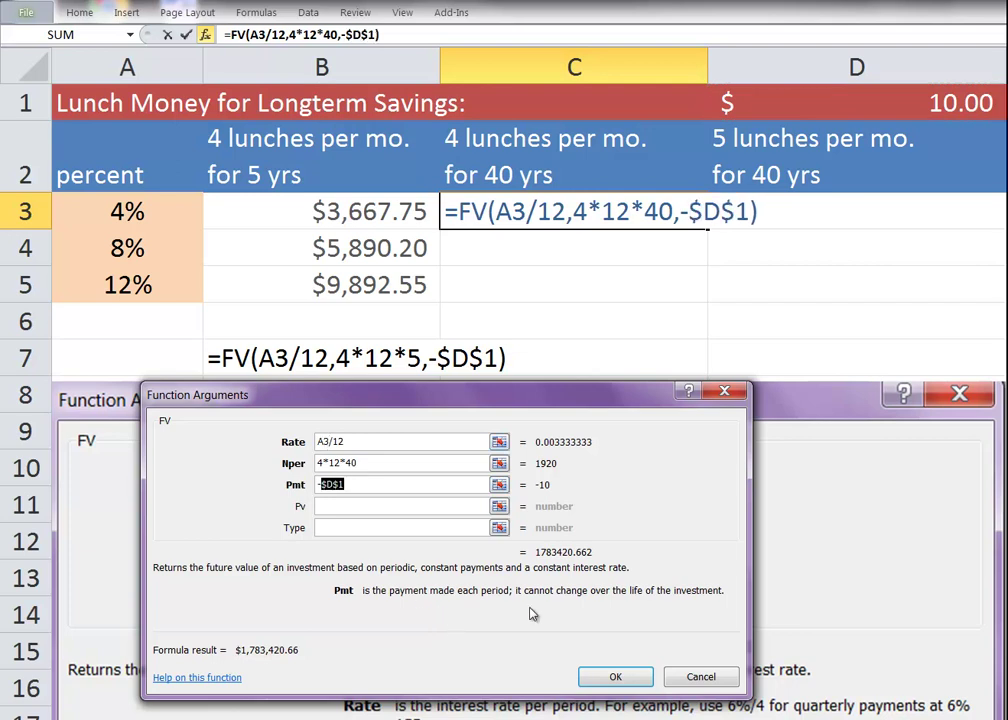
click(616, 677)
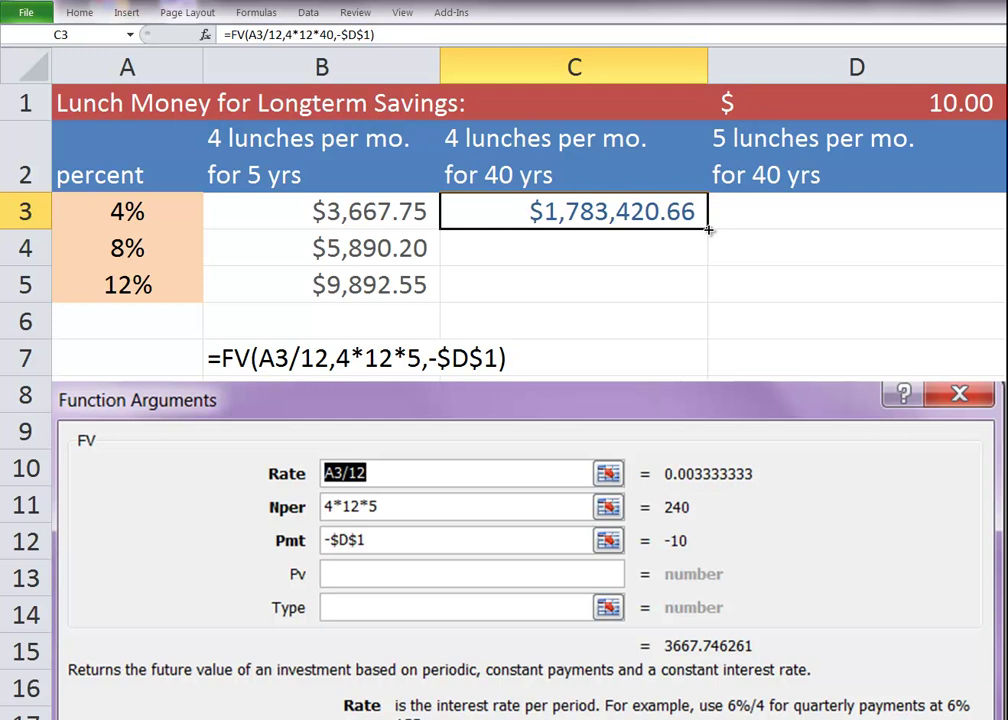
double_click(708, 229)
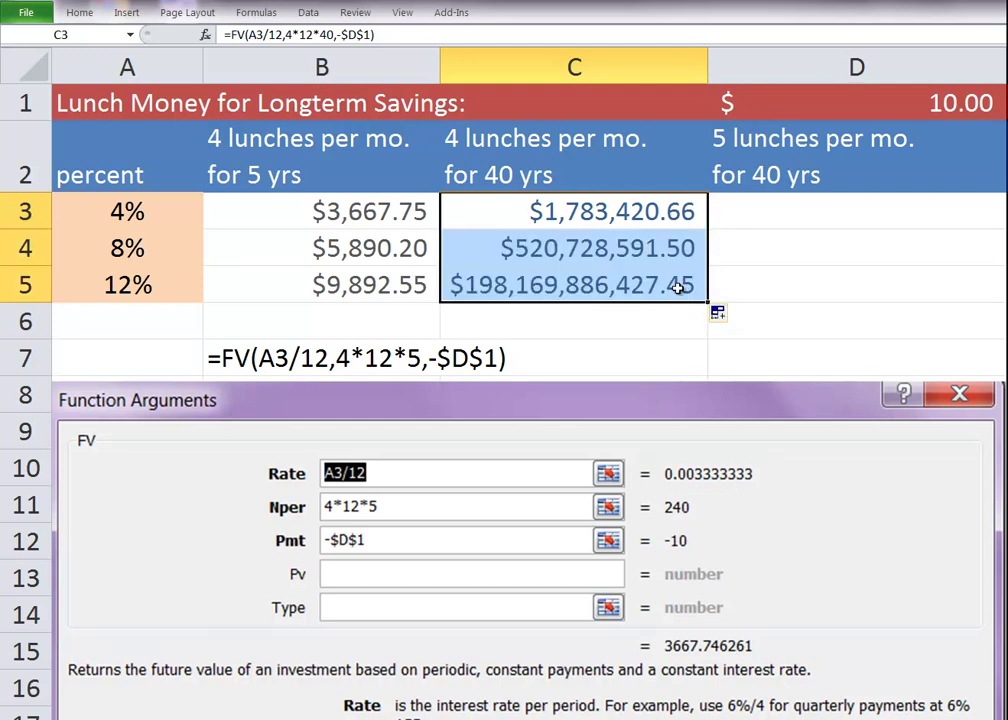
Start an FV formula in D3 with Rate A3/12
click(766, 225)
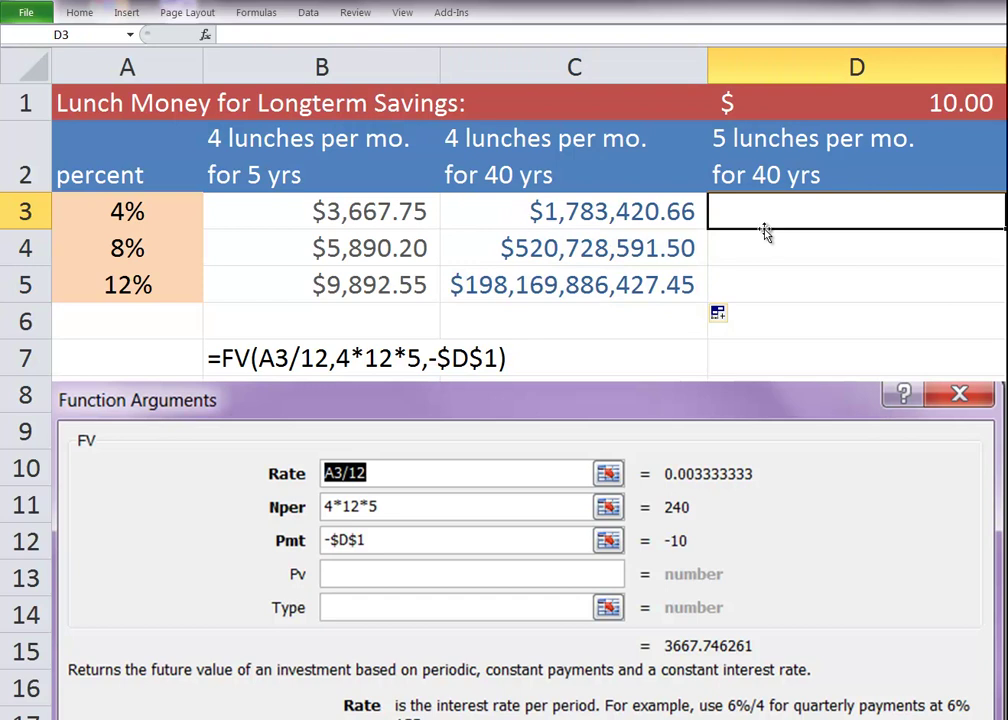
text(=)
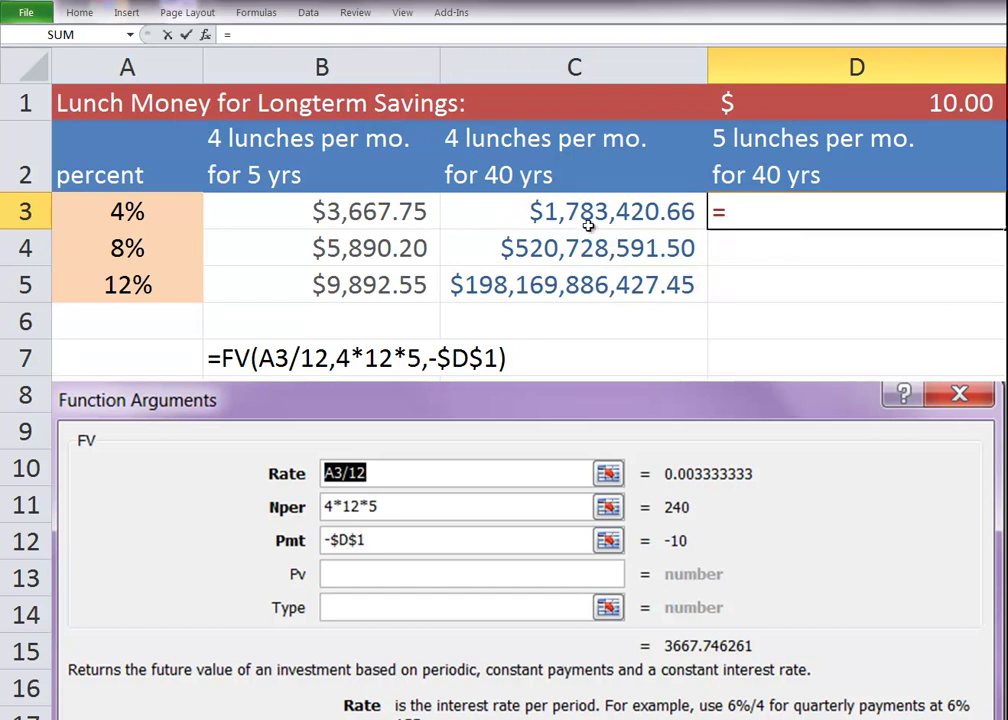
text(fv)
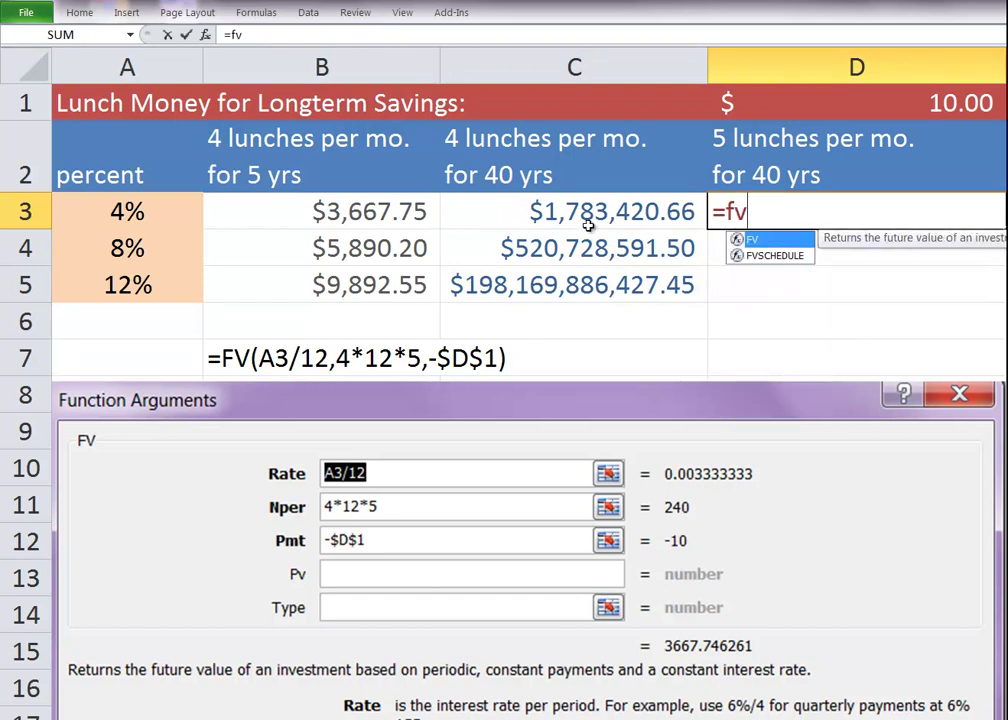
double_click(748, 240)
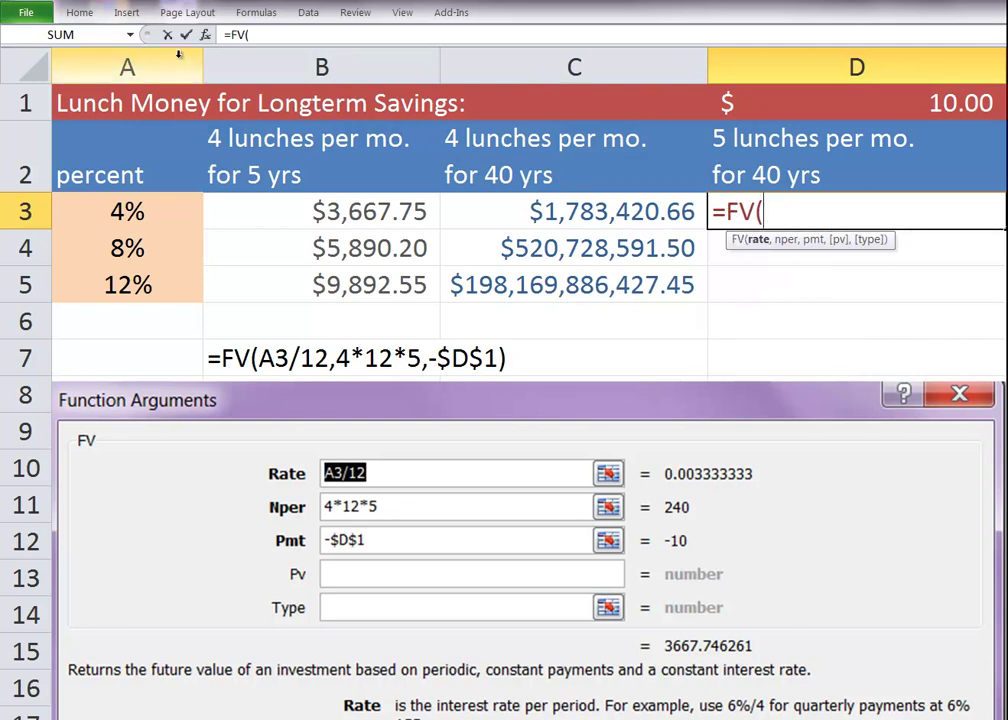
click(205, 34)
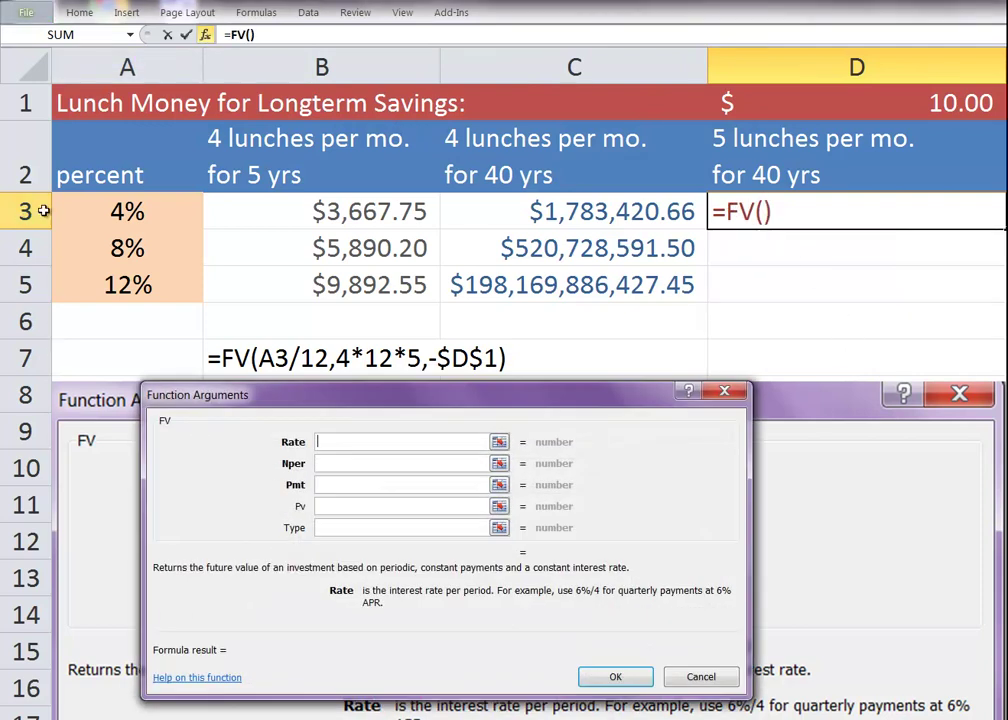
click(110, 212)
text(/)
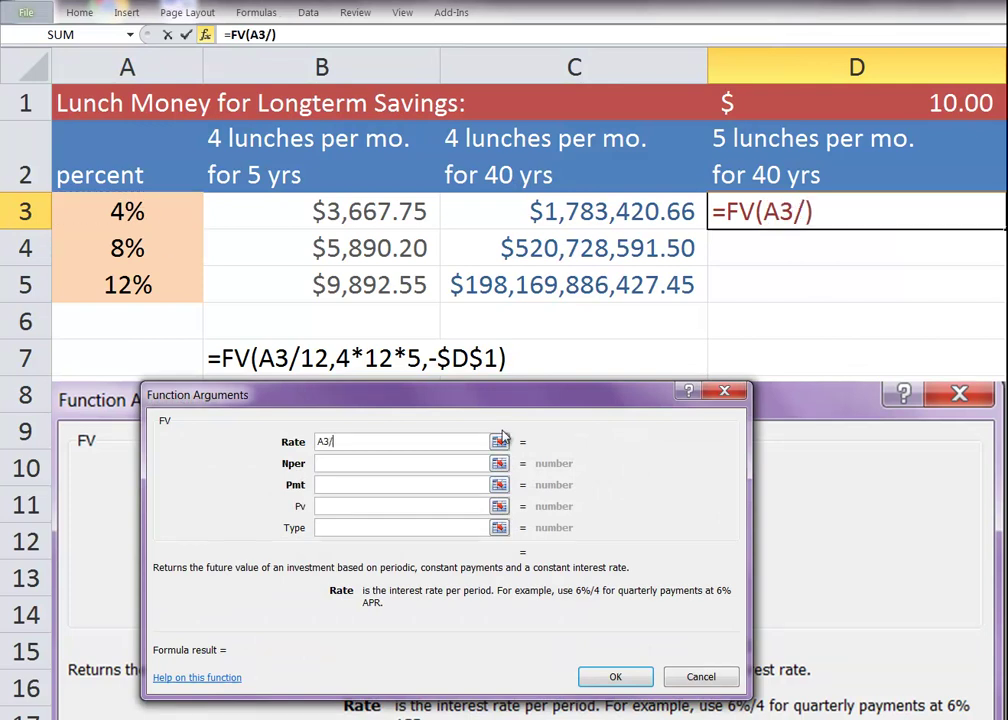
text(12)
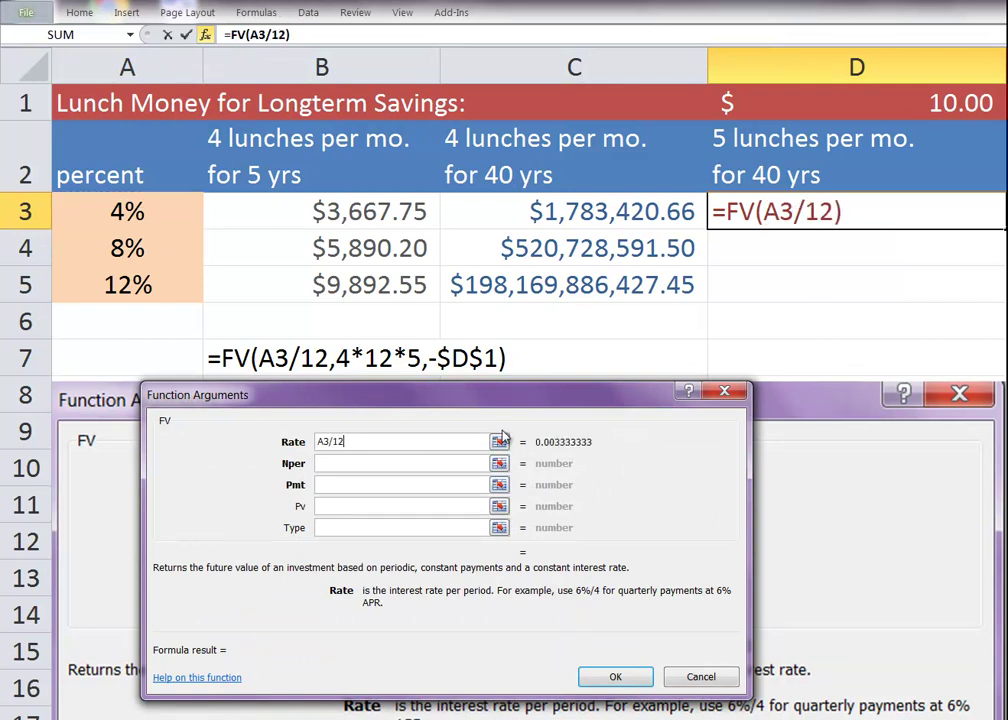
Set Nper 5*12*40 and Pmt -$D$1, then confirm, giving $8,821,687.86
click(360, 466)
text(5)
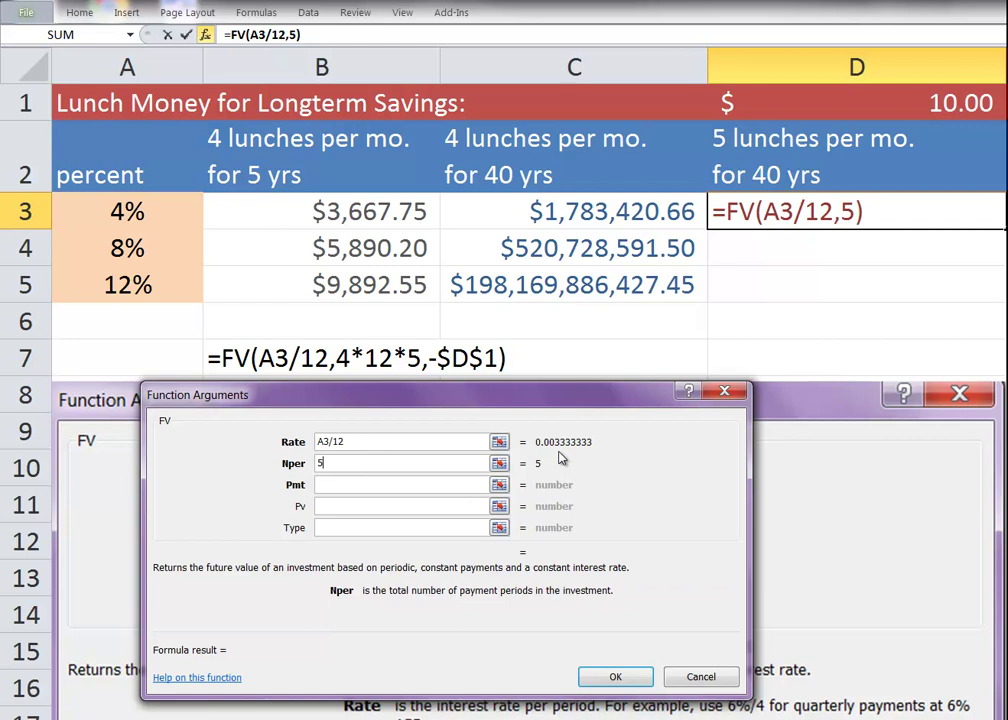
text(*12*)
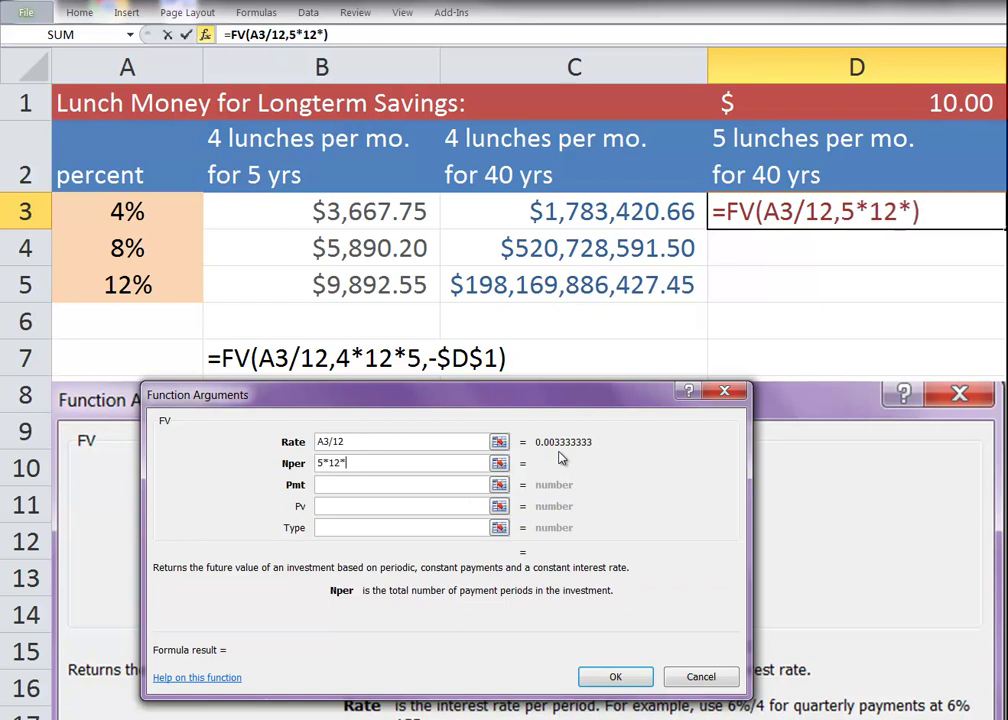
text(40)
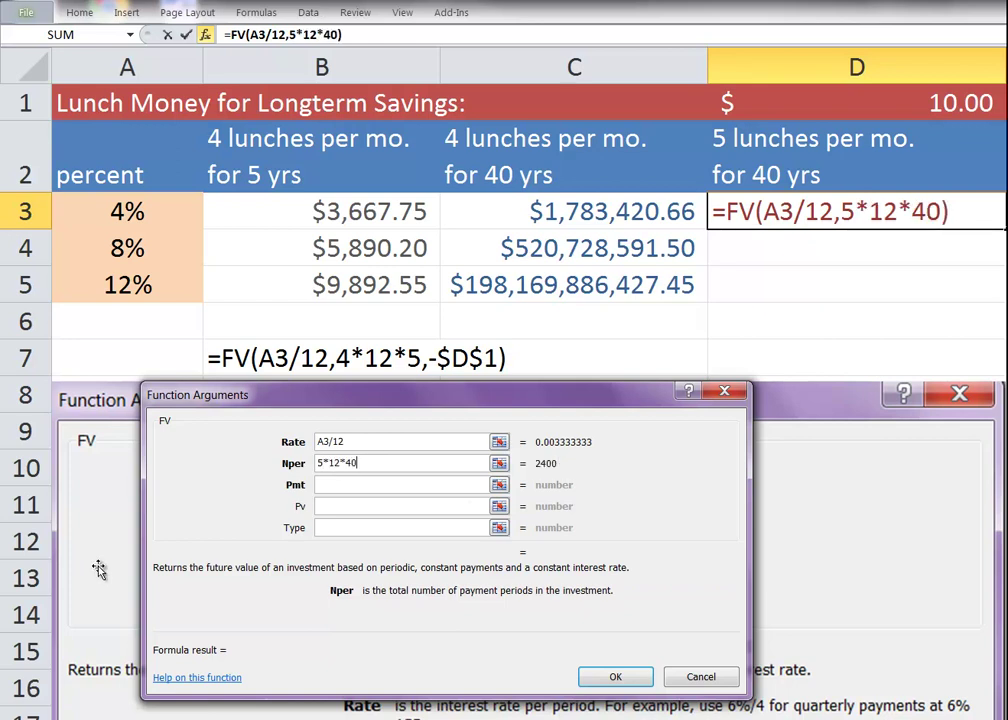
click(352, 484)
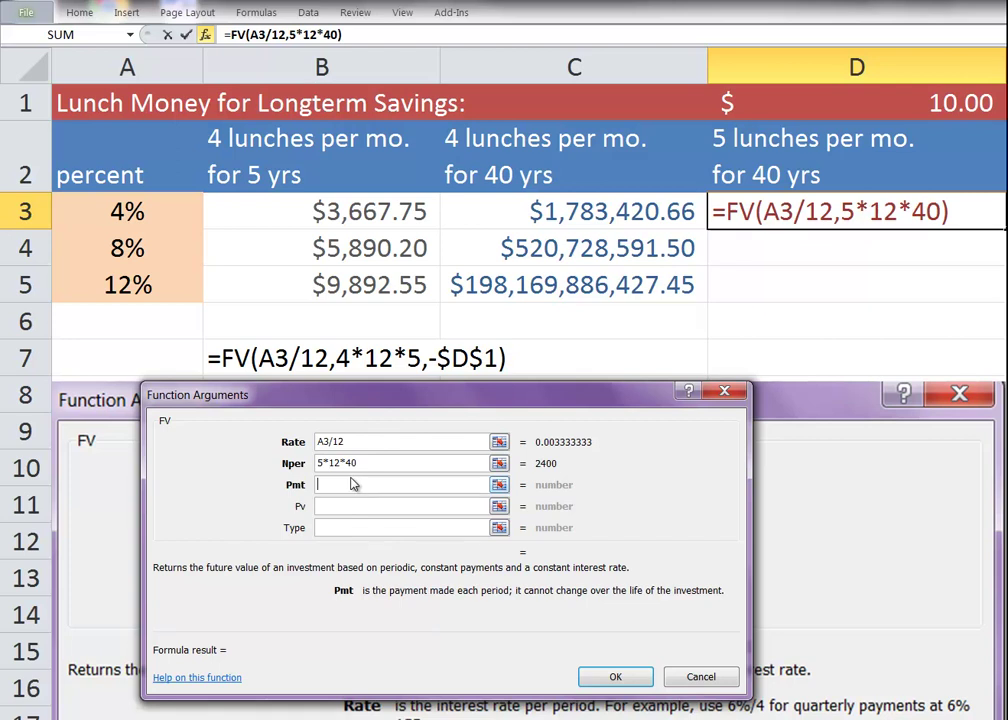
text(-)
click(907, 96)
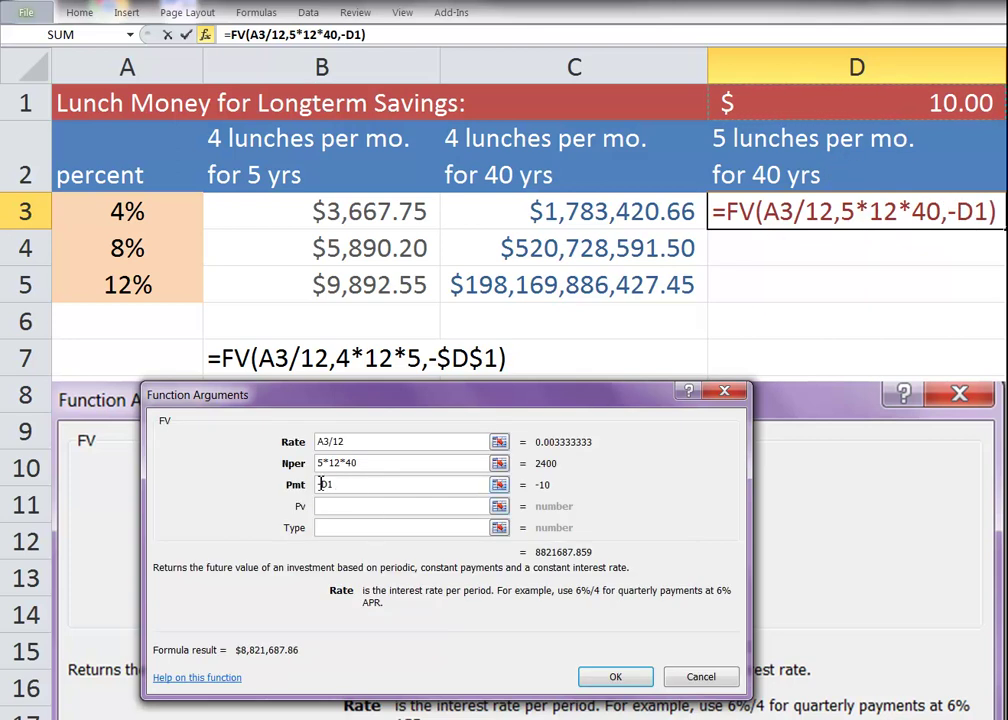
drag(320, 485, 349, 484)
key(F4)
click(612, 677)
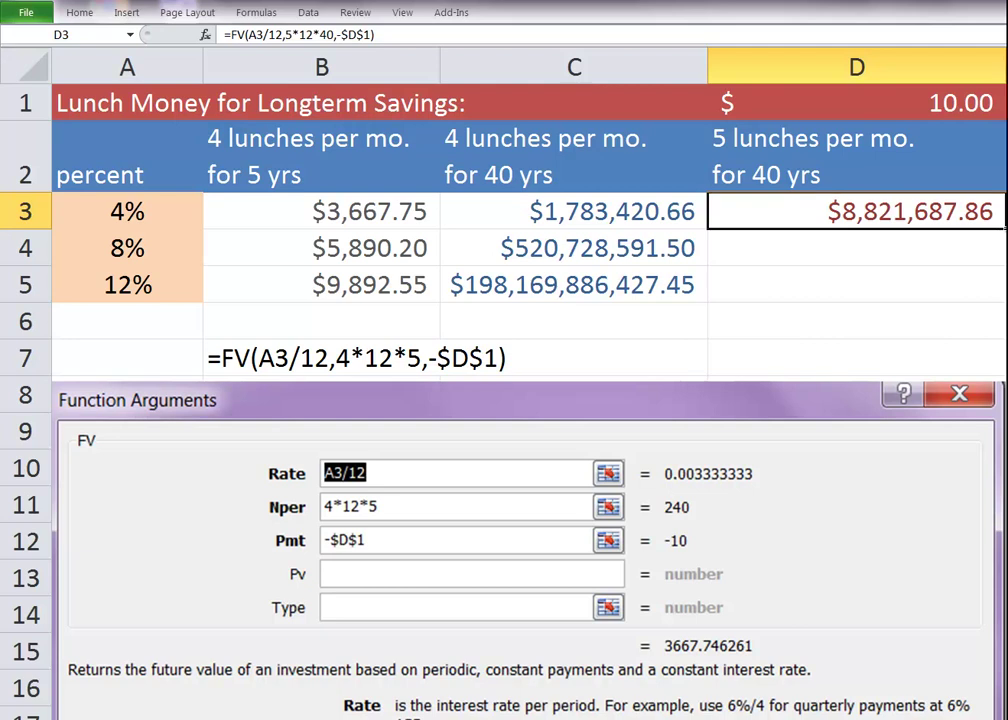
Fill D3's formula down to D5, giving $12,639,880,774.49 and $23,512,406,326,088.80
drag(1005, 229, 1000, 290)
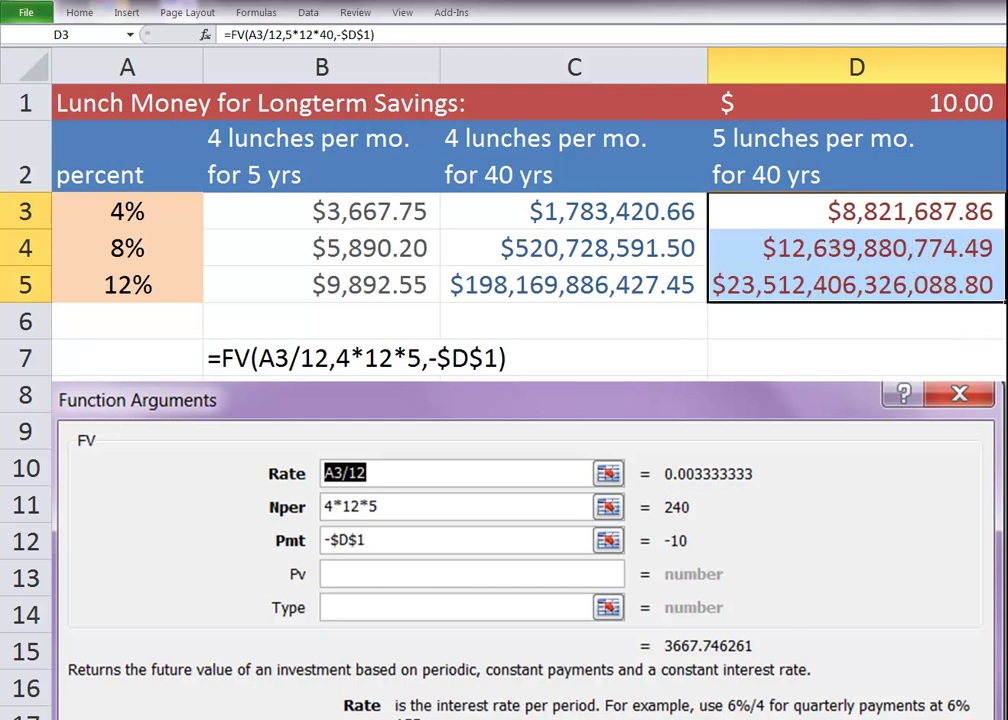
click(1006, 285)
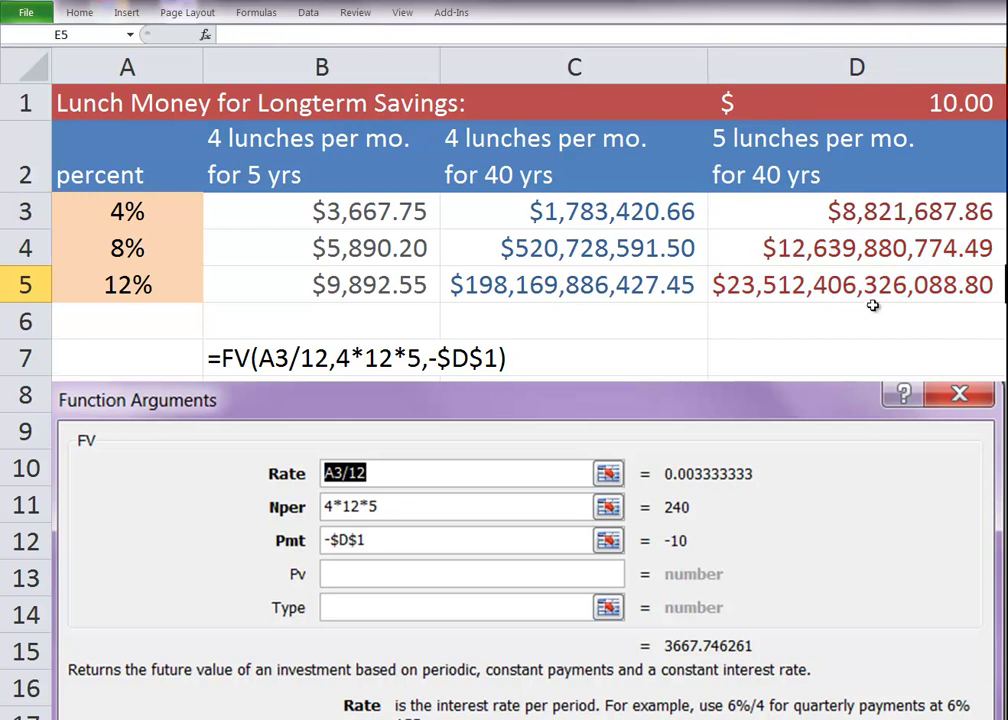